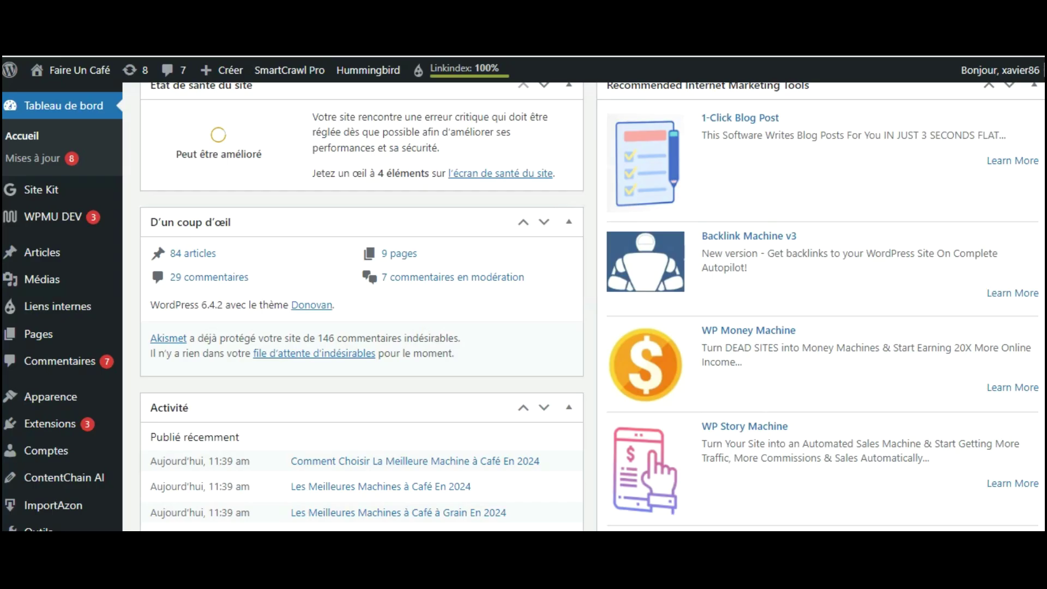
Step: Choose the plugin archive AICommenter-WTPBonus.zip as the file to upload on the page for adding extensions
scroll(591, 305, "up", 2)
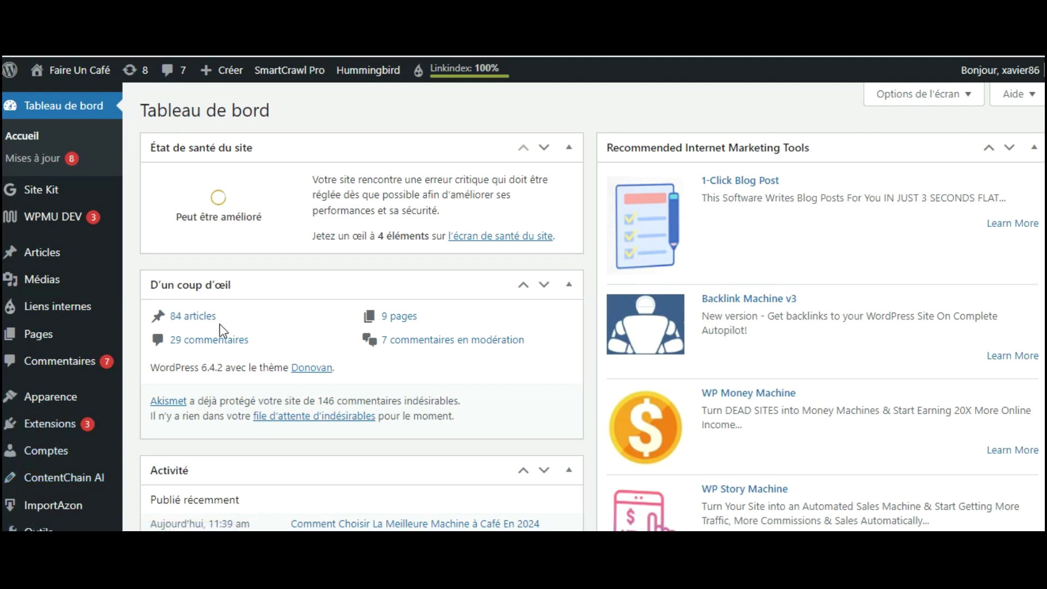
left_click(60, 431)
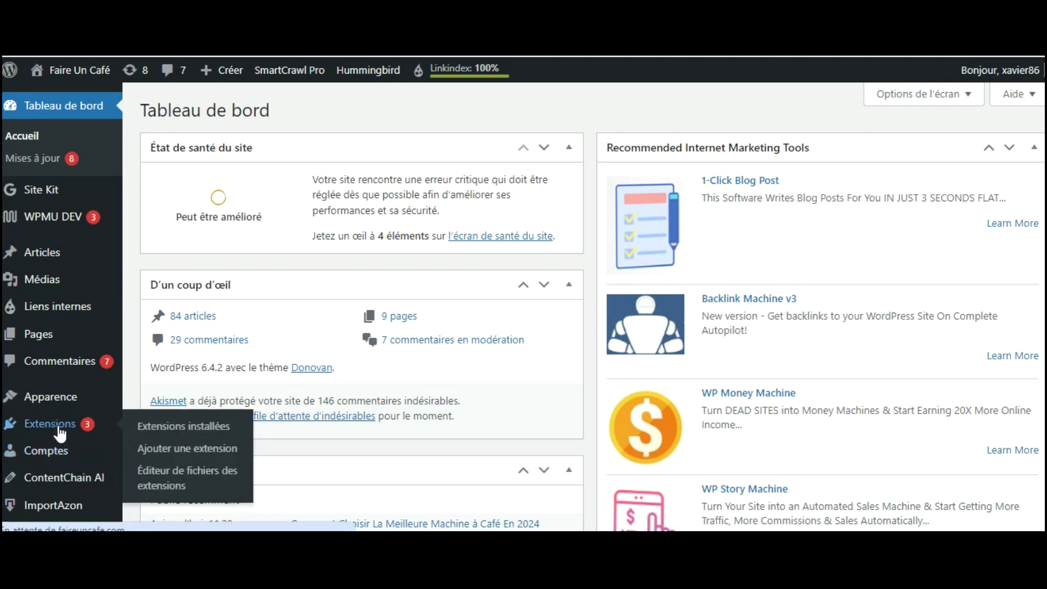
left_click(175, 450)
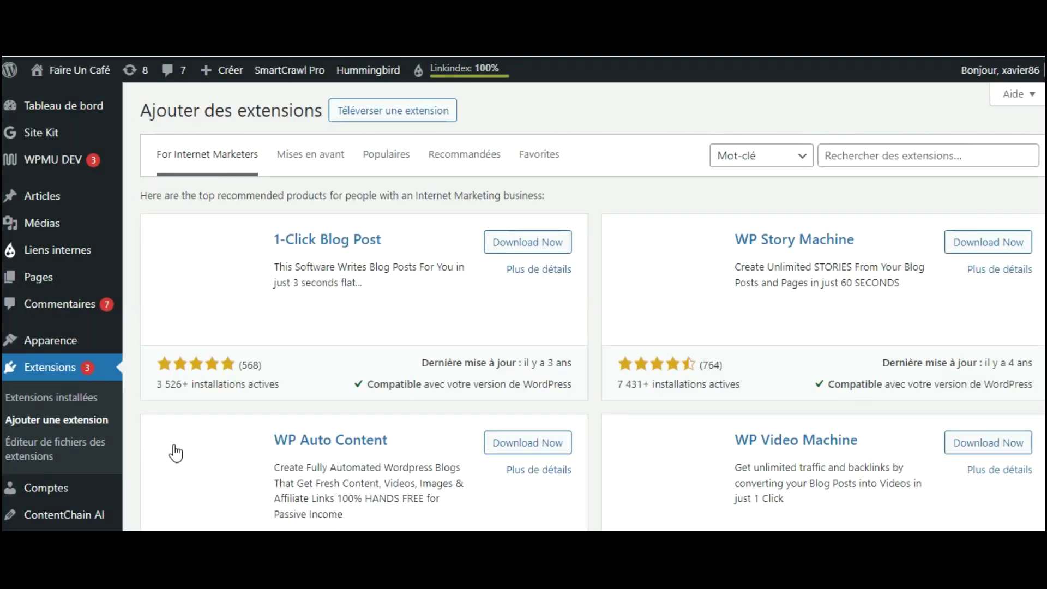
left_click(370, 112)
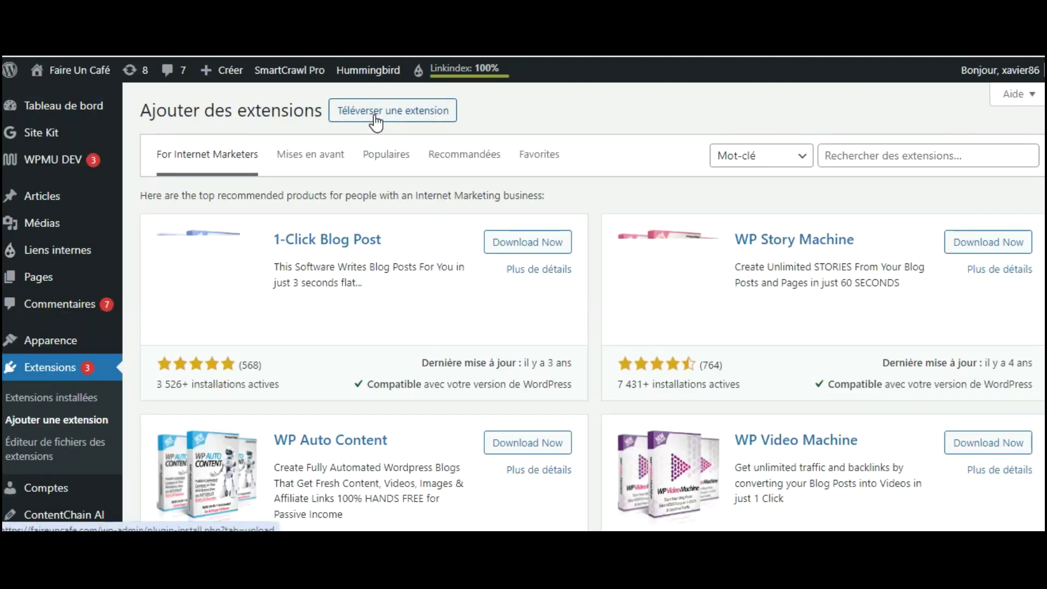
left_click(499, 257)
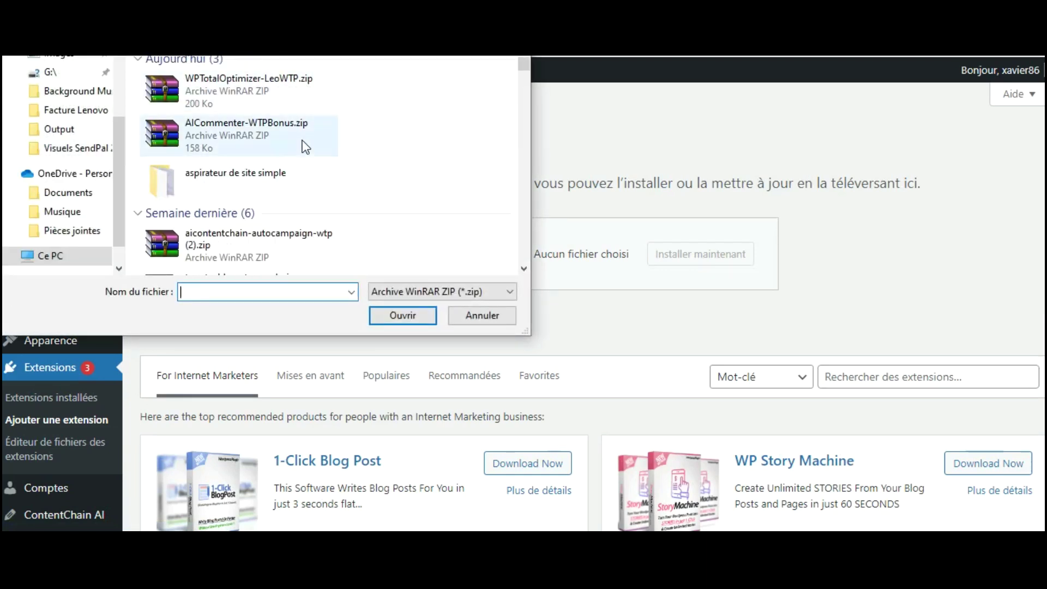
left_click(271, 132)
left_click(403, 316)
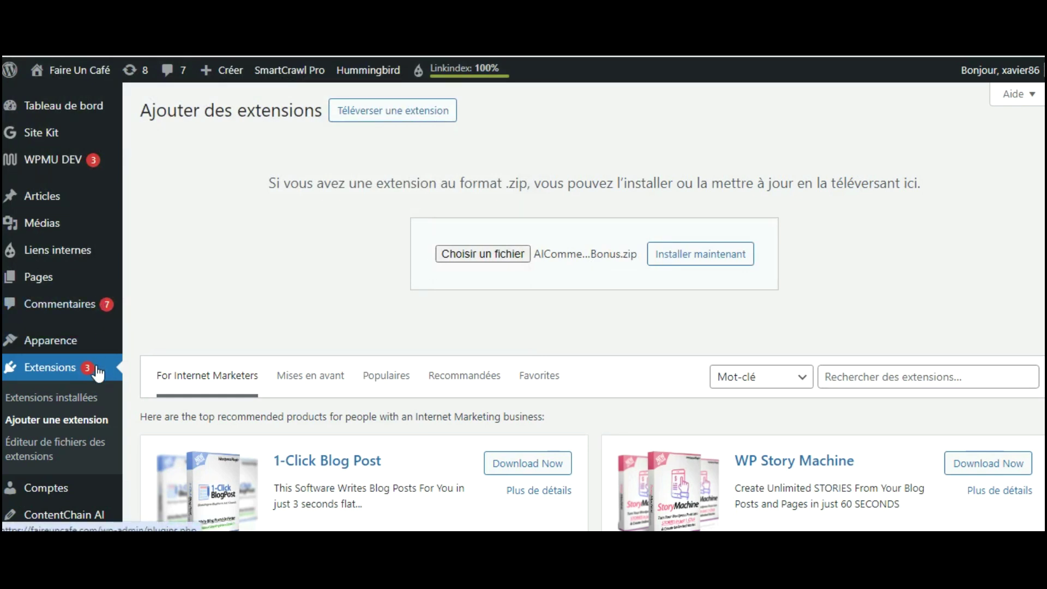
Step: Open the ContentChain AI site content generator and enter "choisir un machine à café" as the content keyword
left_click(77, 521)
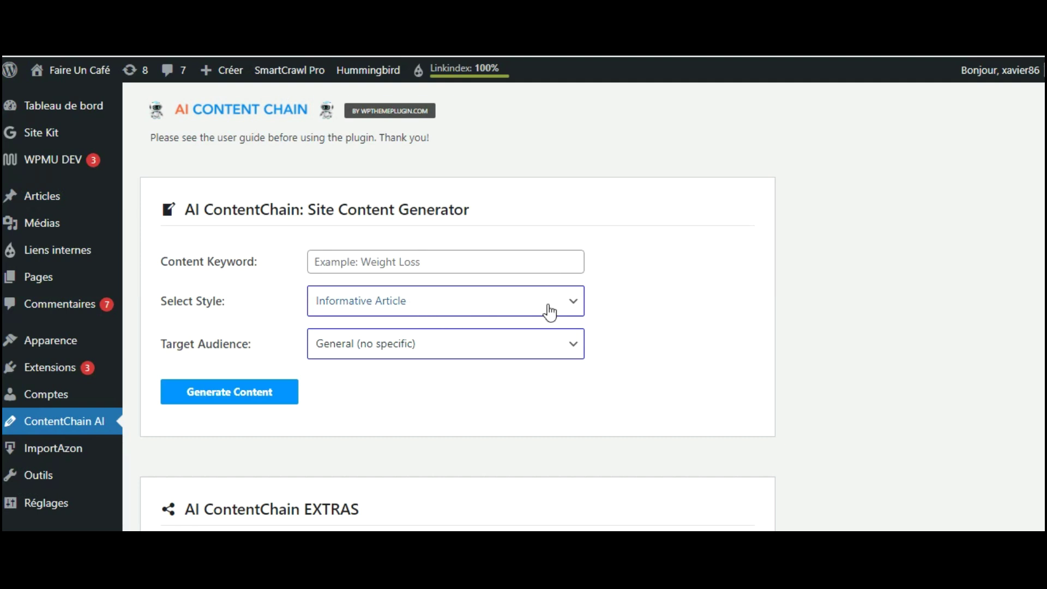
left_click(411, 260)
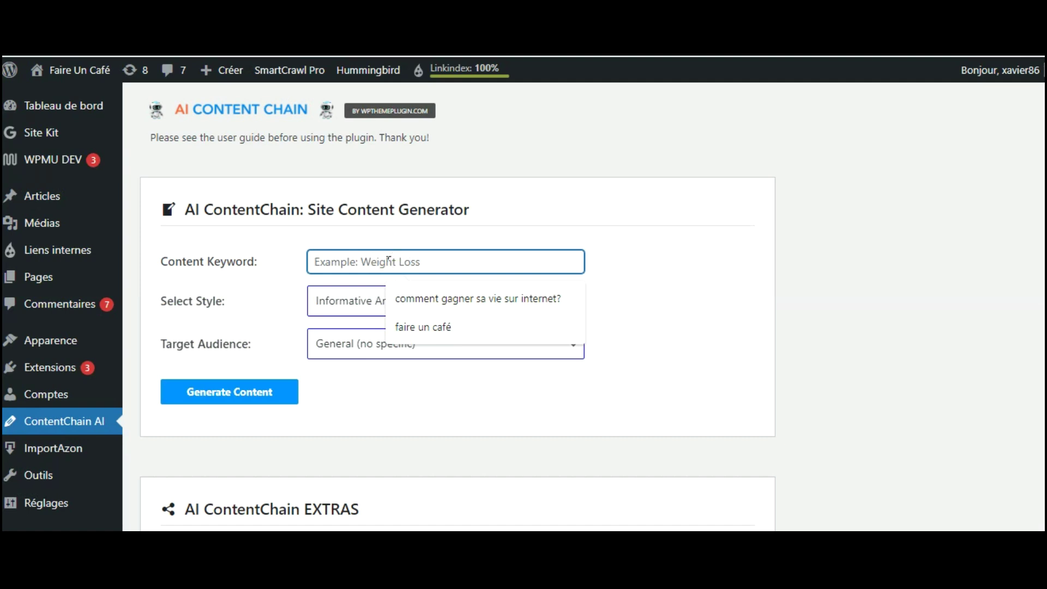
type("choisr u")
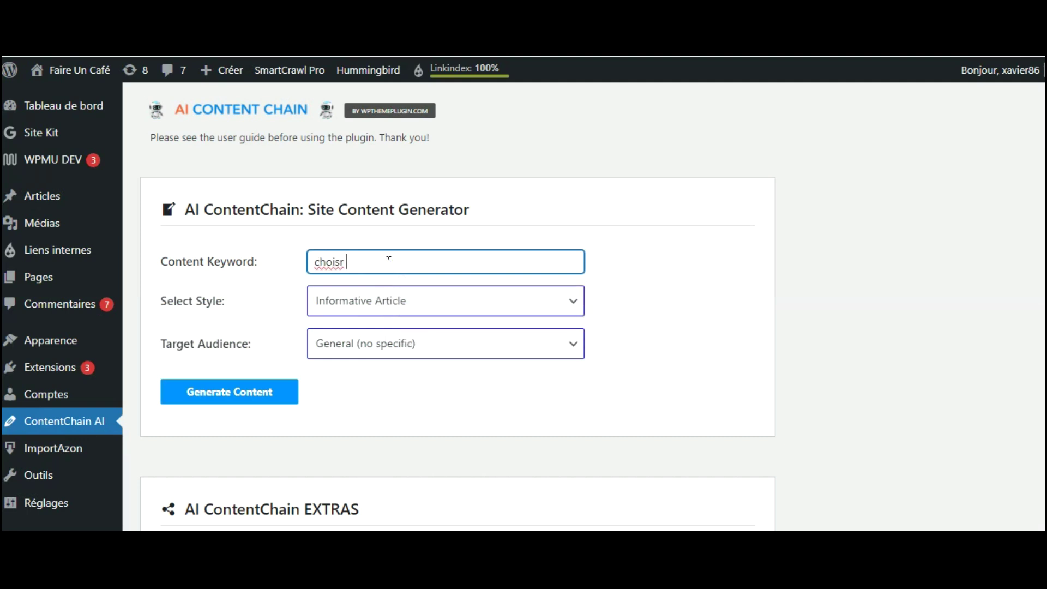
key("BackSpace")
key("BackSpace")
key("BackSpace")
type("ir un machine à café")
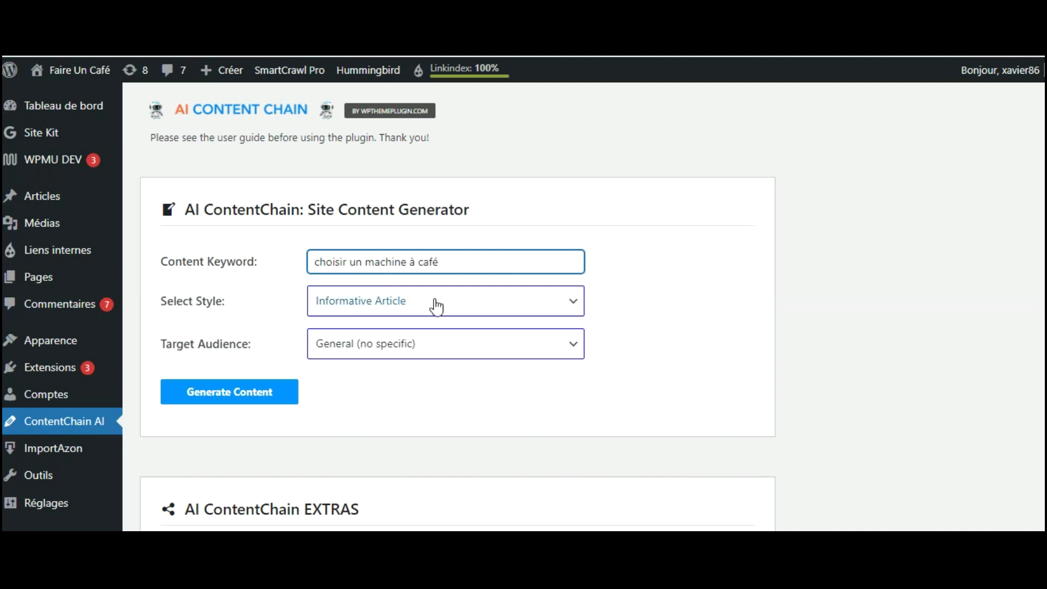
Step: Generate the content with the Personal Experience Article style and Parents as the target audience
left_click(468, 306)
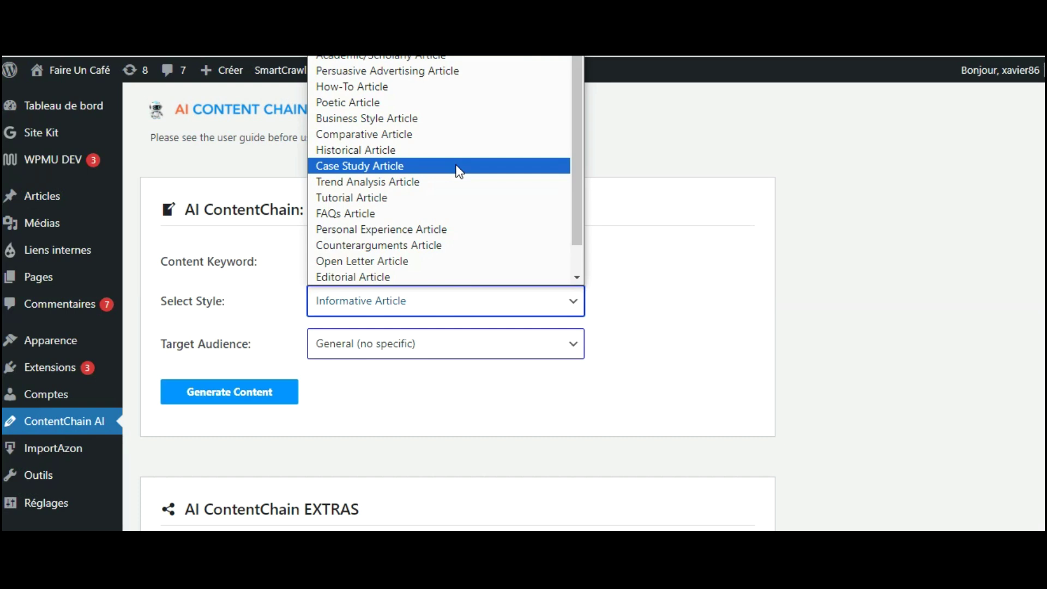
left_click(452, 230)
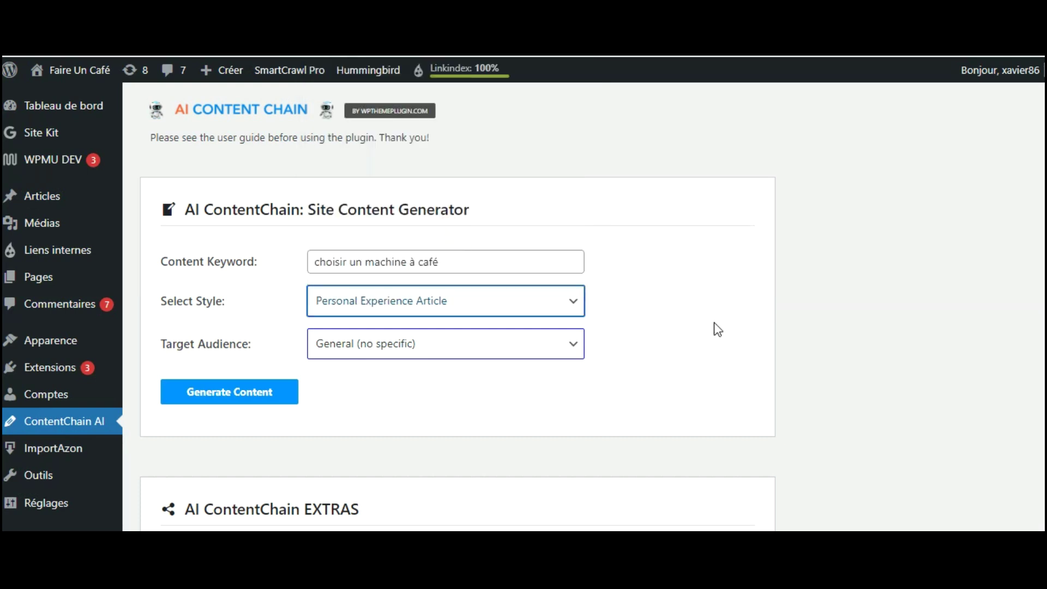
left_click(471, 346)
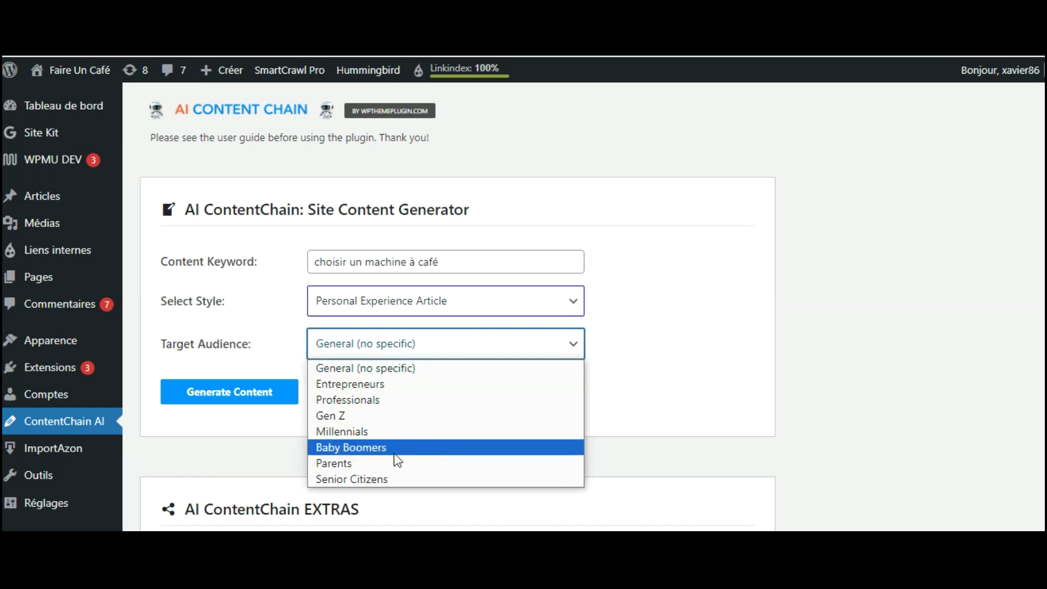
left_click(368, 464)
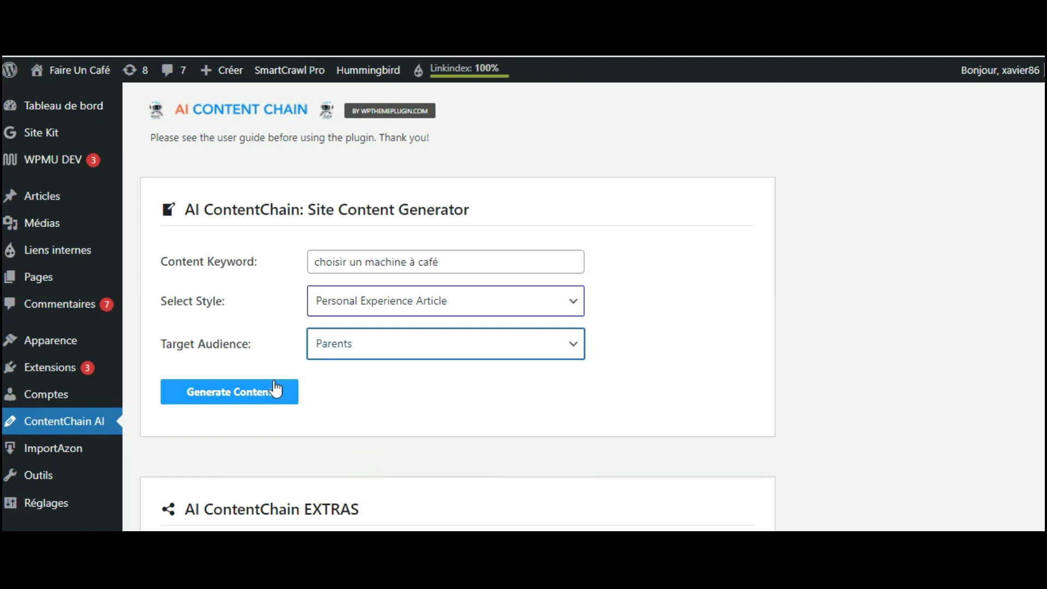
left_click(244, 399)
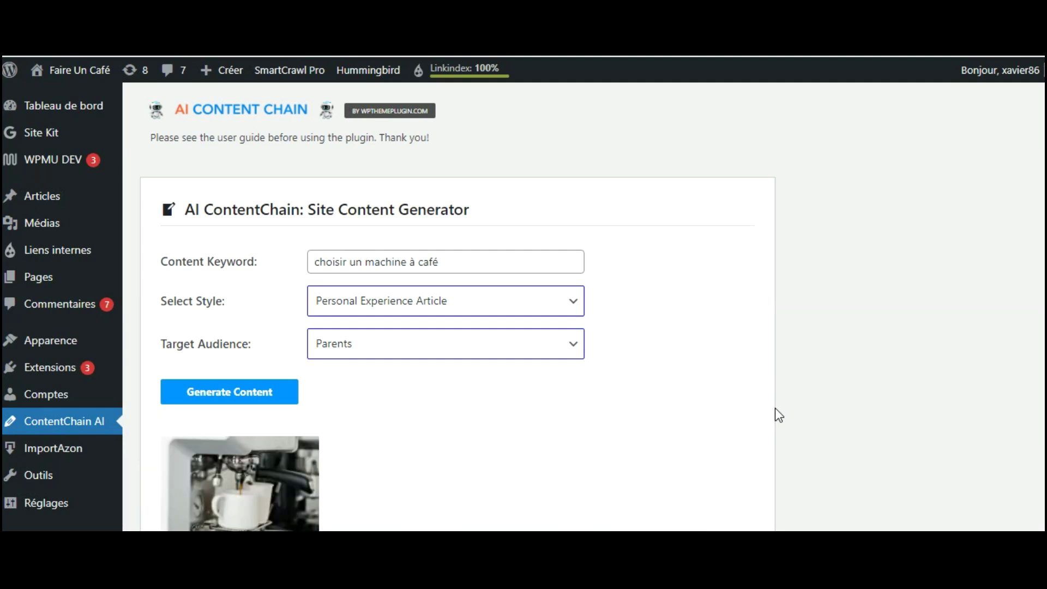
Step: Read the generated article through to its end and add it to a WP post
scroll(457, 305, "down", 4)
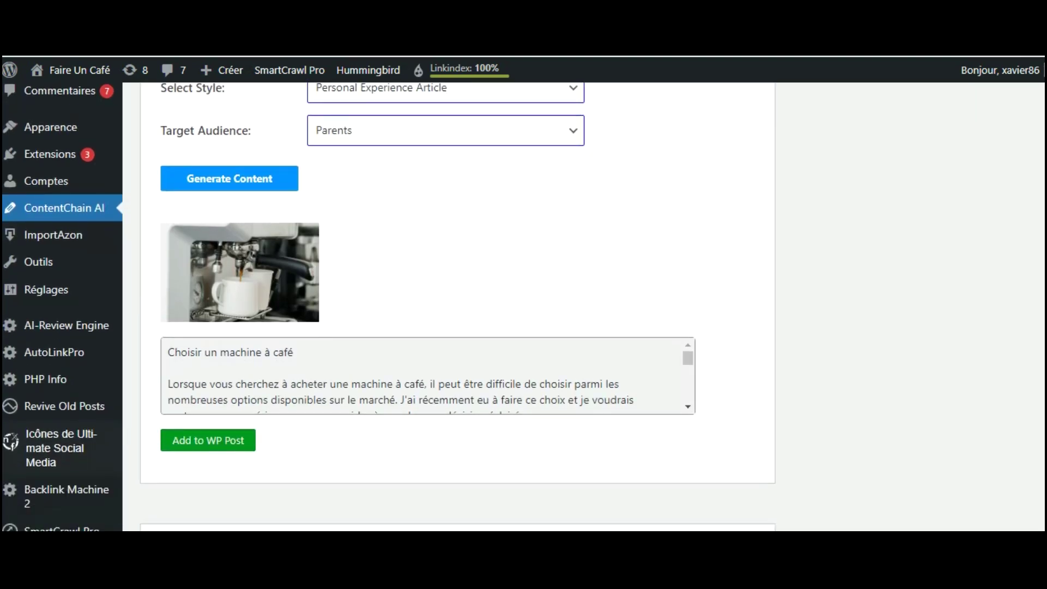
left_click(689, 405)
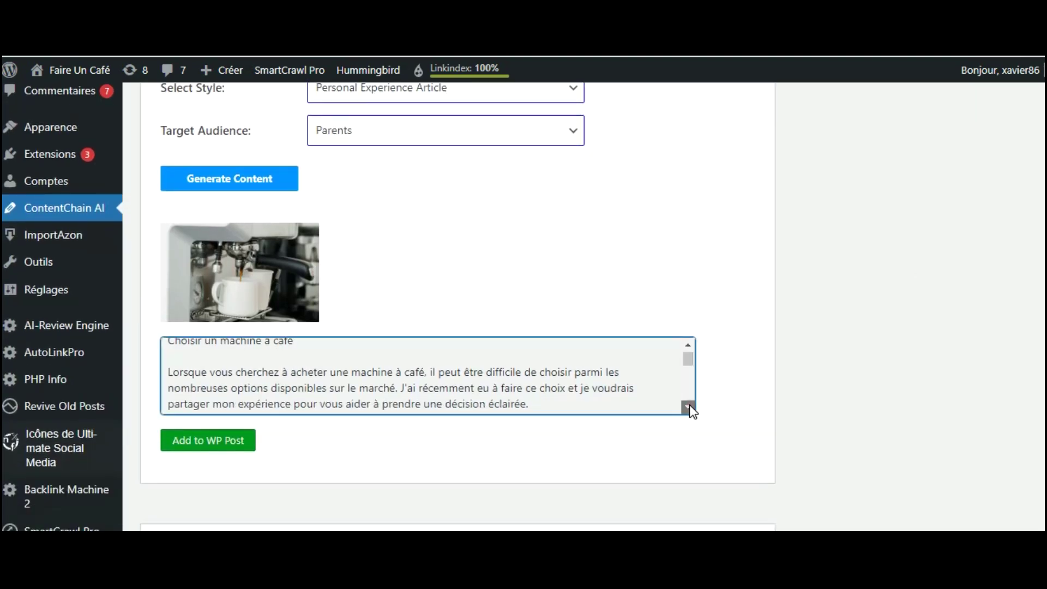
left_click_drag(686, 371, 688, 403)
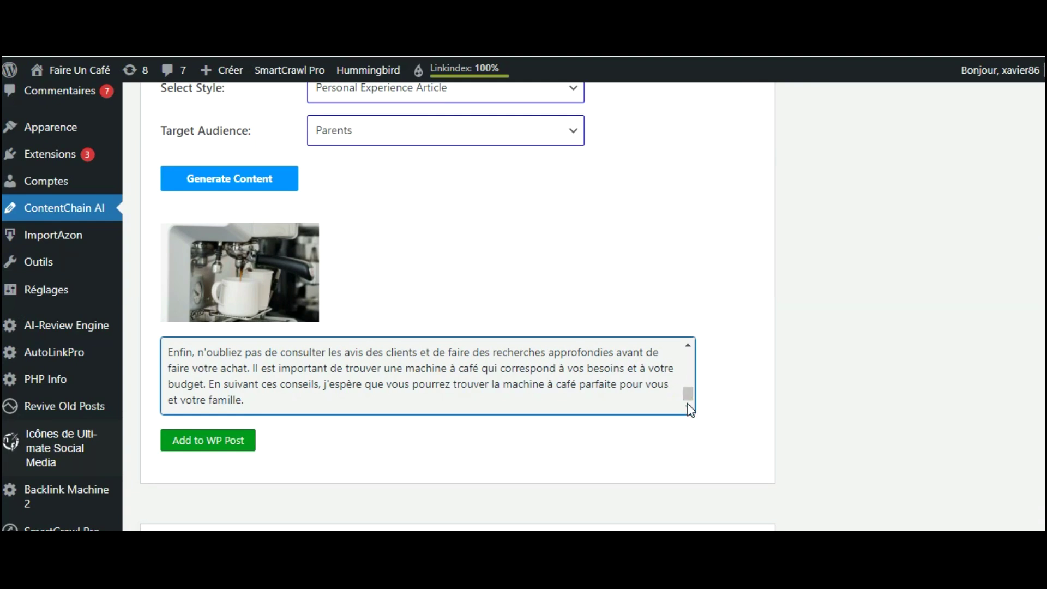
left_click(201, 448)
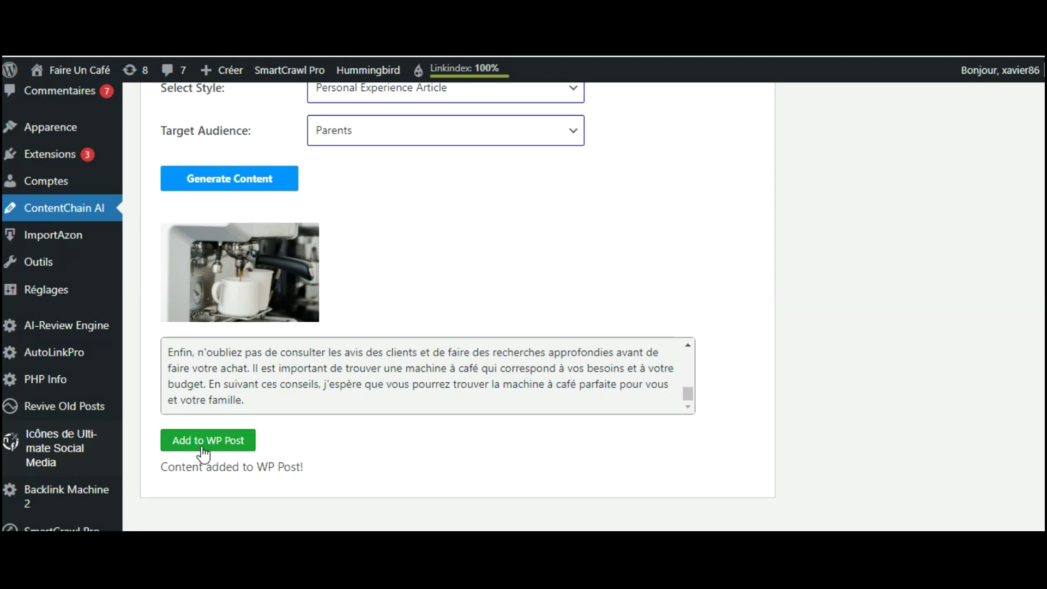
scroll(458, 305, "down", 3)
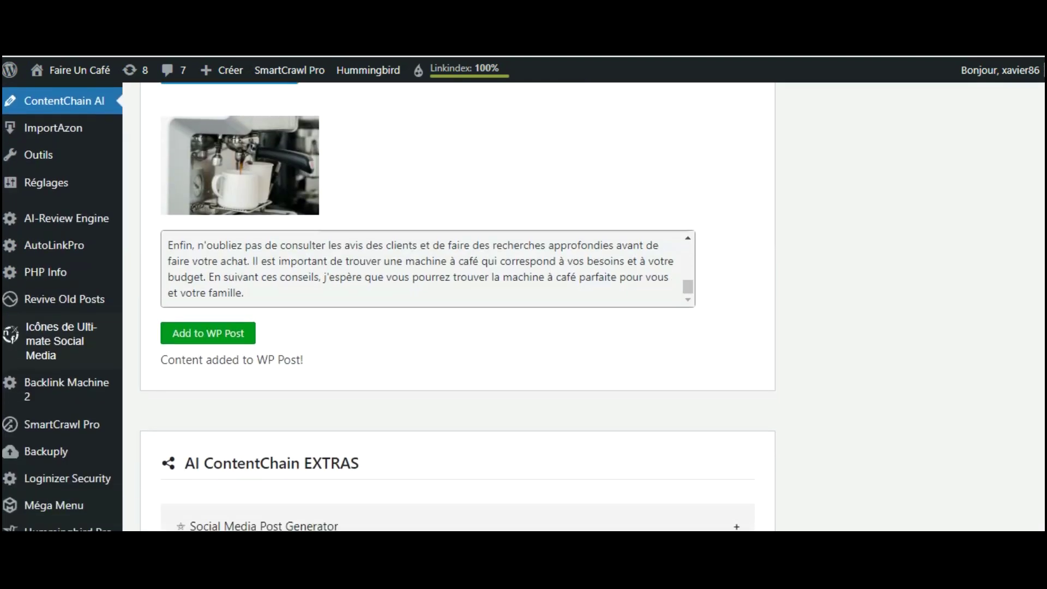
scroll(458, 306, "up", 2)
scroll(458, 305, "up", 2)
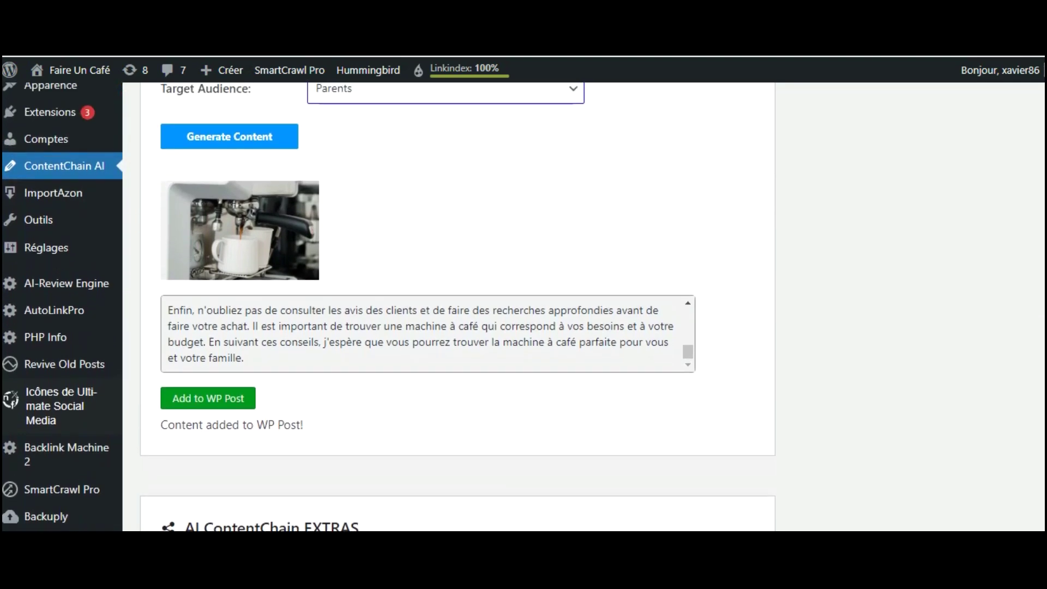
scroll(458, 306, "down", 3)
scroll(458, 305, "up", 1)
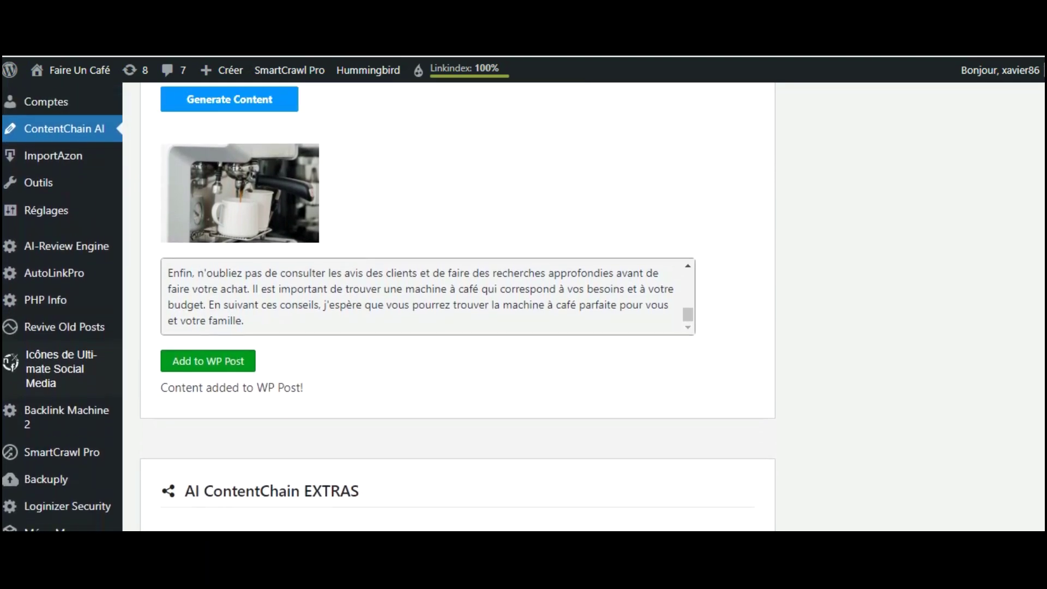
scroll(458, 305, "up", 5)
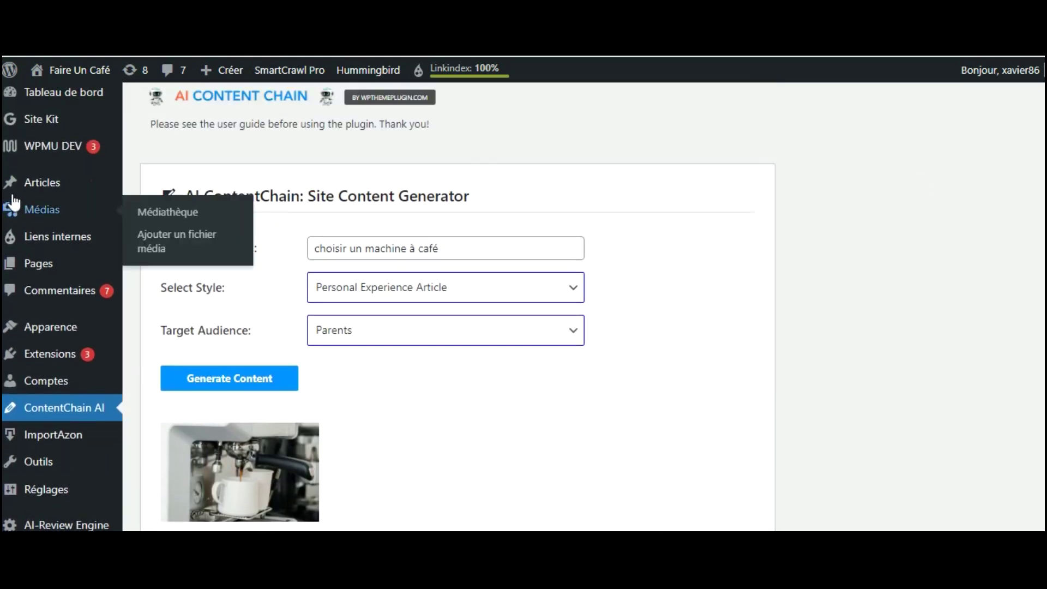
mouse_move(43, 182)
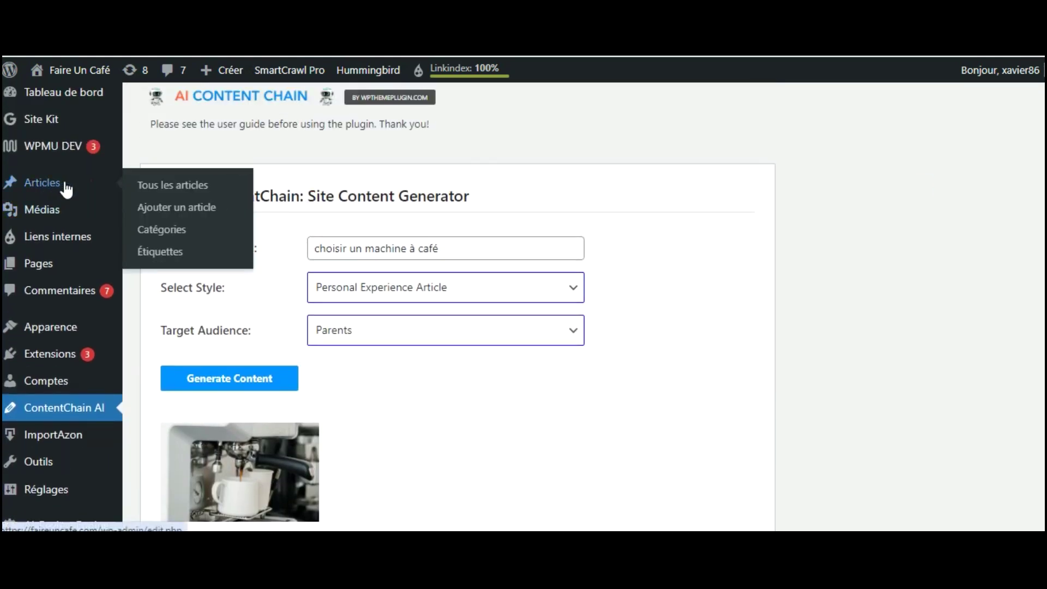
scroll(759, 222, "down", 4)
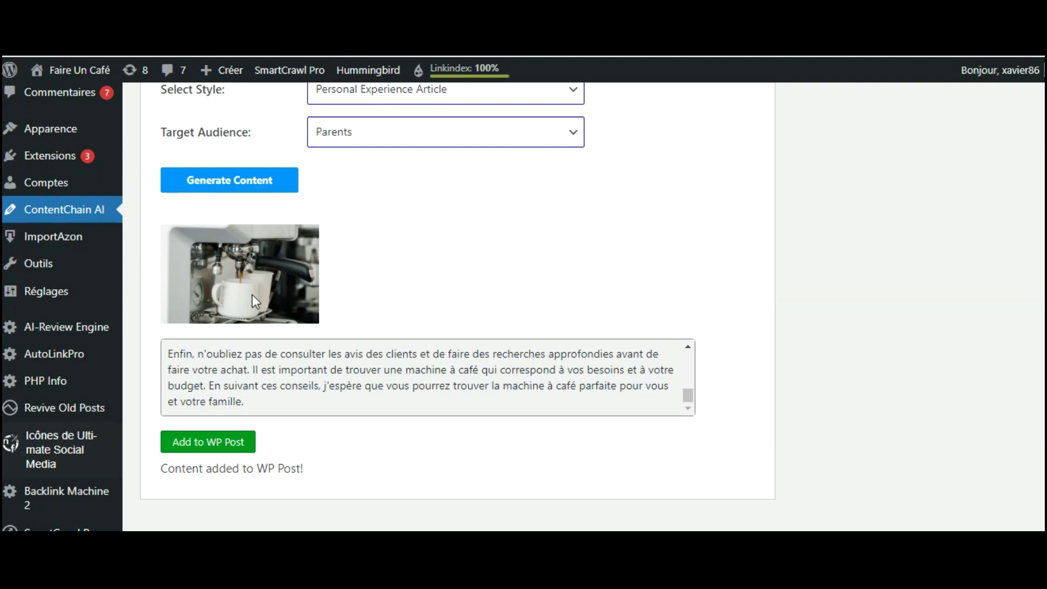
mouse_move(17, 163)
scroll(1025, 87, "up", 4)
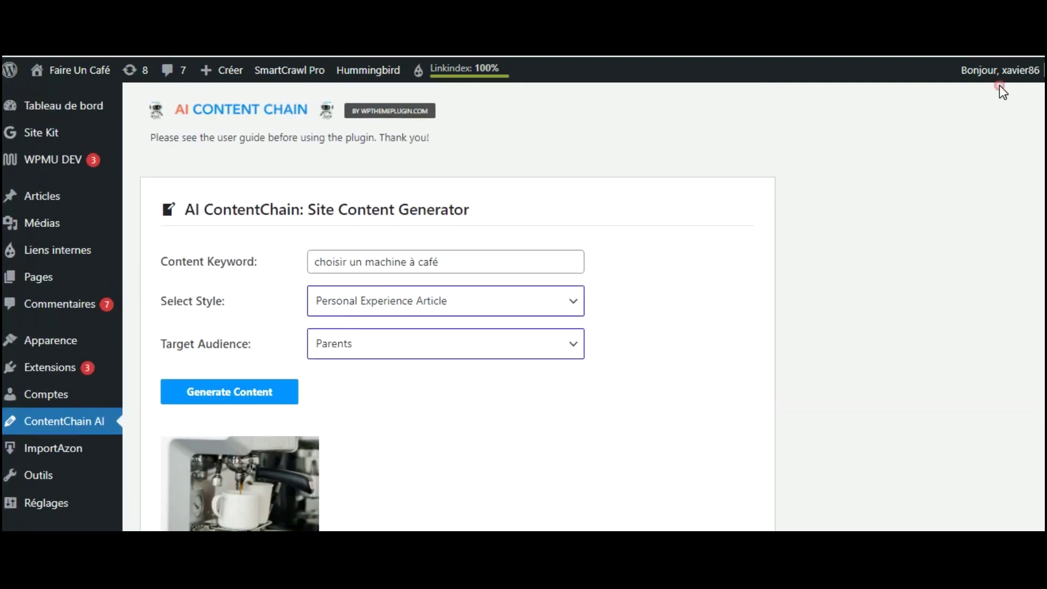
Step: Open the draft article "Choisir Un Machine à Café" for editing, look over its text and publish it
left_click(44, 202)
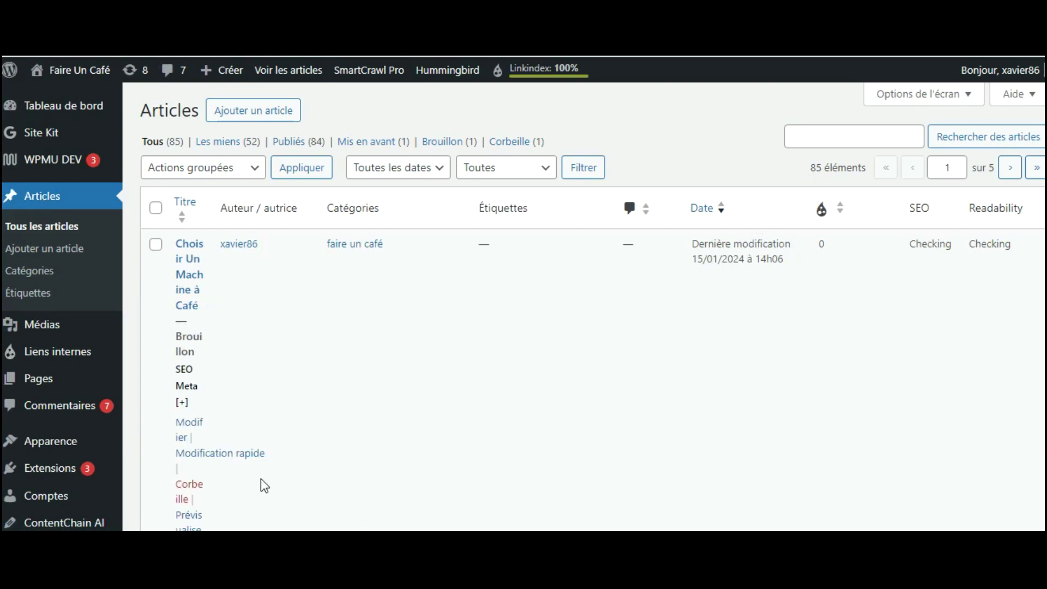
left_click(194, 429)
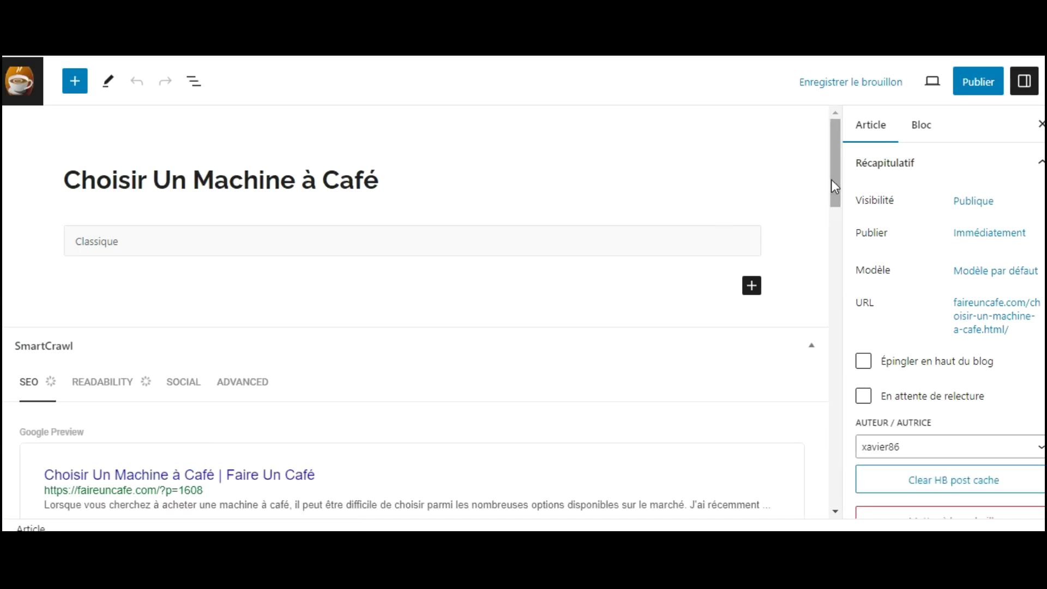
mouse_move(833, 175)
left_mouse_down()
mouse_move(849, 256)
mouse_move(843, 166)
left_mouse_up()
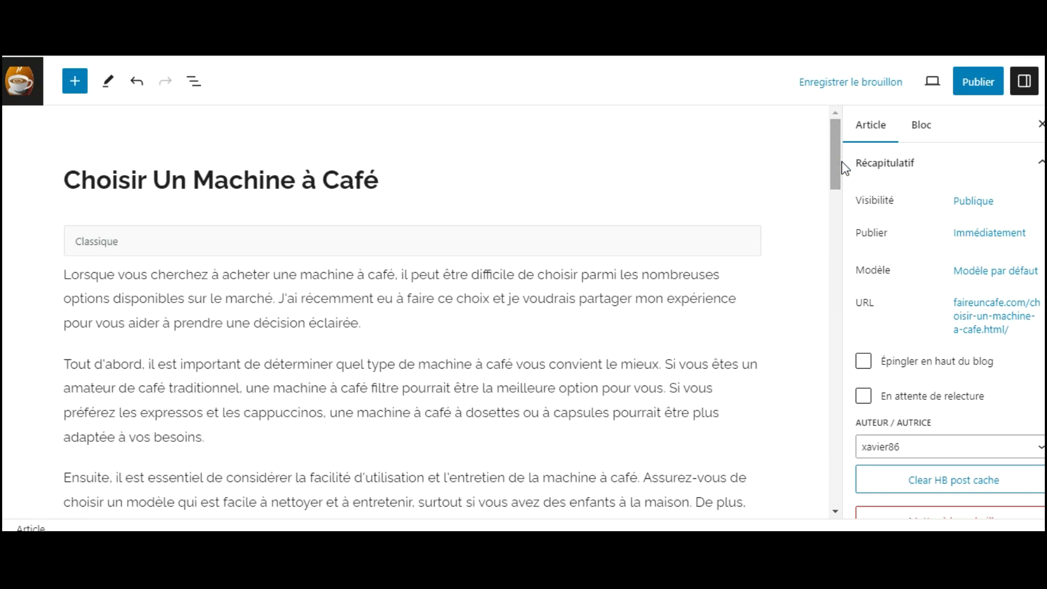
mouse_move(831, 150)
left_mouse_down()
mouse_move(828, 263)
mouse_move(827, 134)
left_mouse_up()
left_click(977, 89)
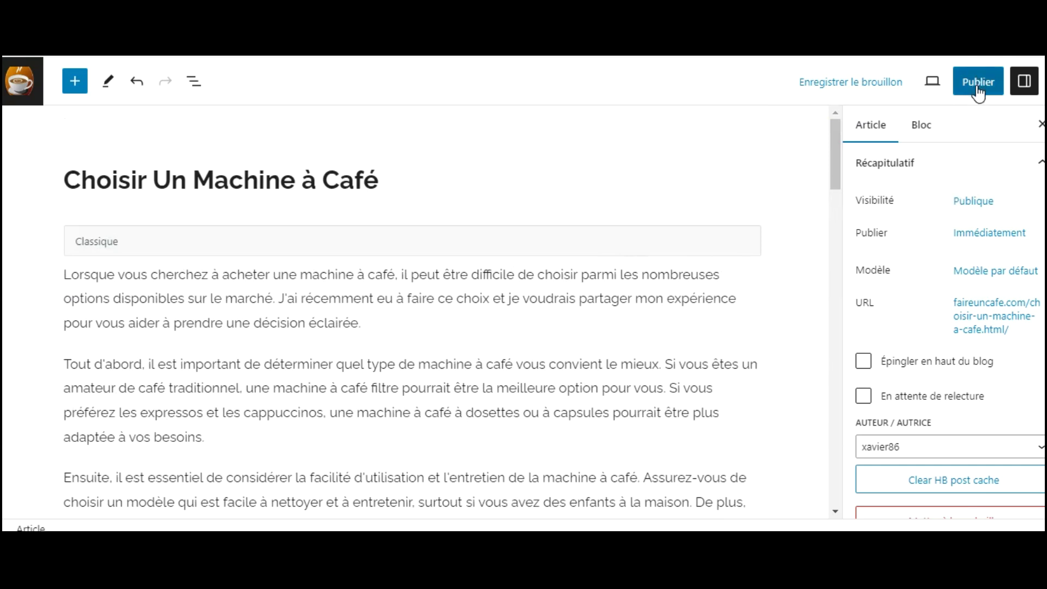
left_click(921, 82)
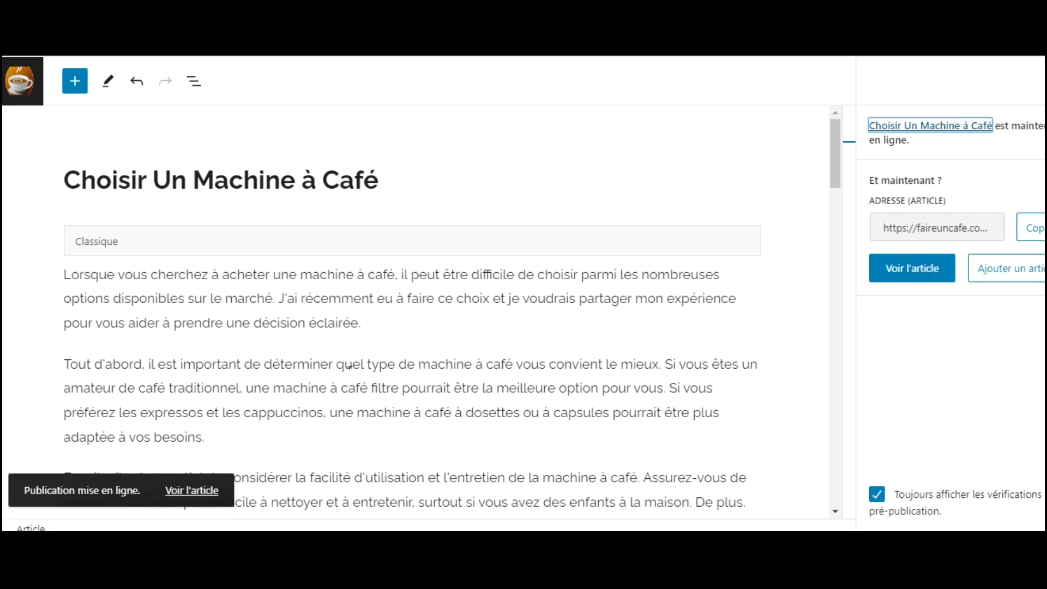
Step: View the published coffee machine article on the site and examine its featured image, title and content
left_click(212, 493)
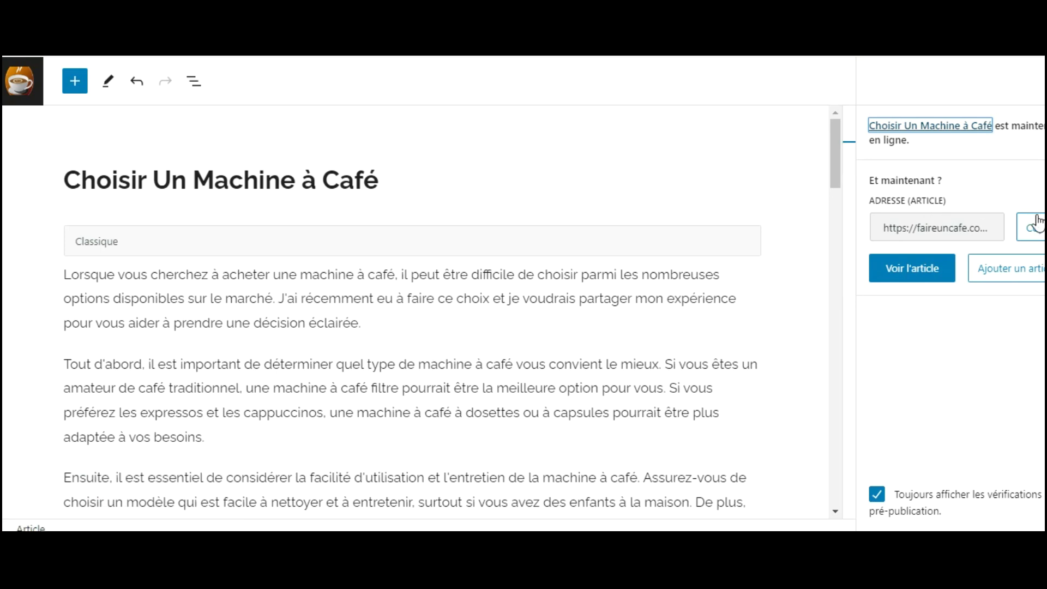
left_click(908, 272)
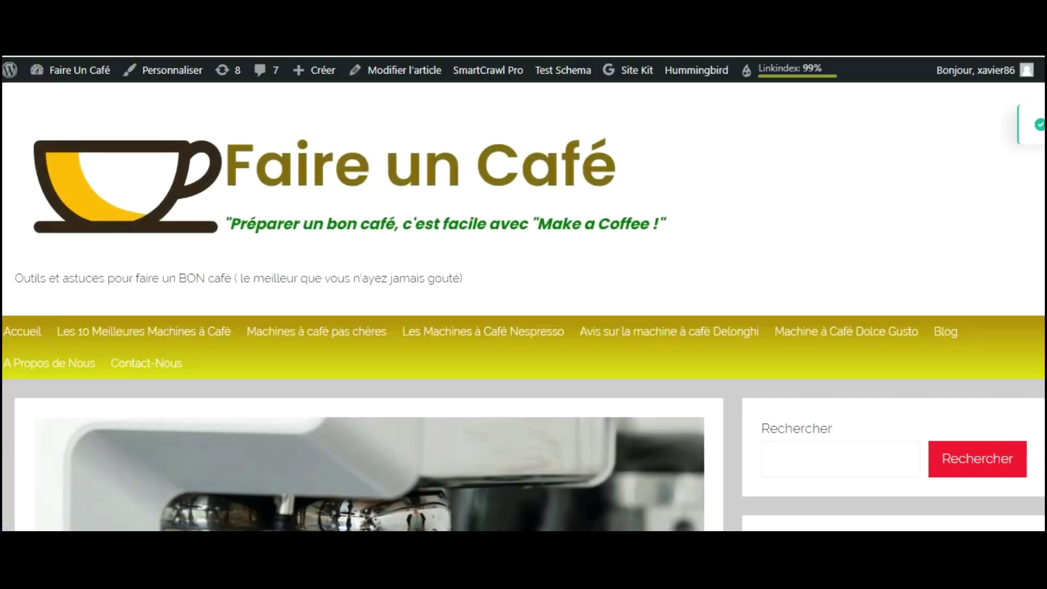
scroll(590, 209, "down", 3)
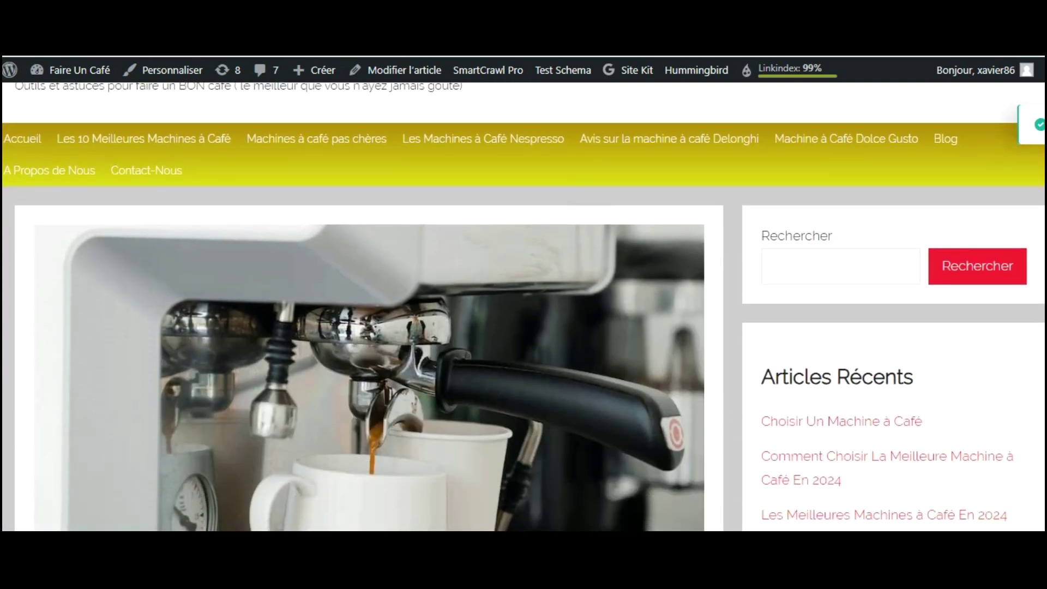
scroll(523, 306, "down", 7)
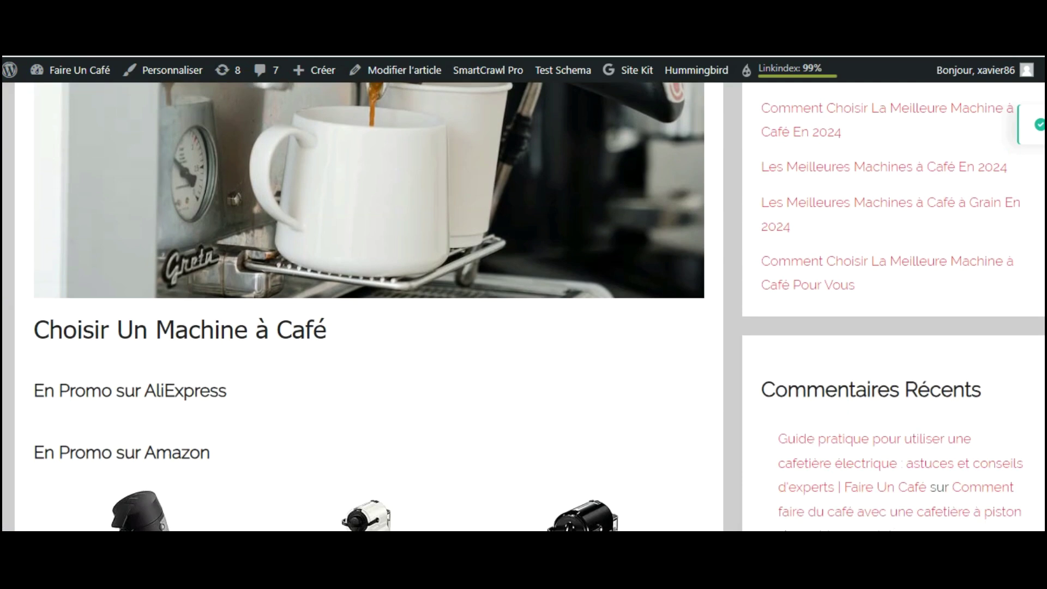
Step: Read the published coffee machine article through to its end, examining the text and the Amazon and AliExpress promo sections
scroll(523, 305, "down", 13)
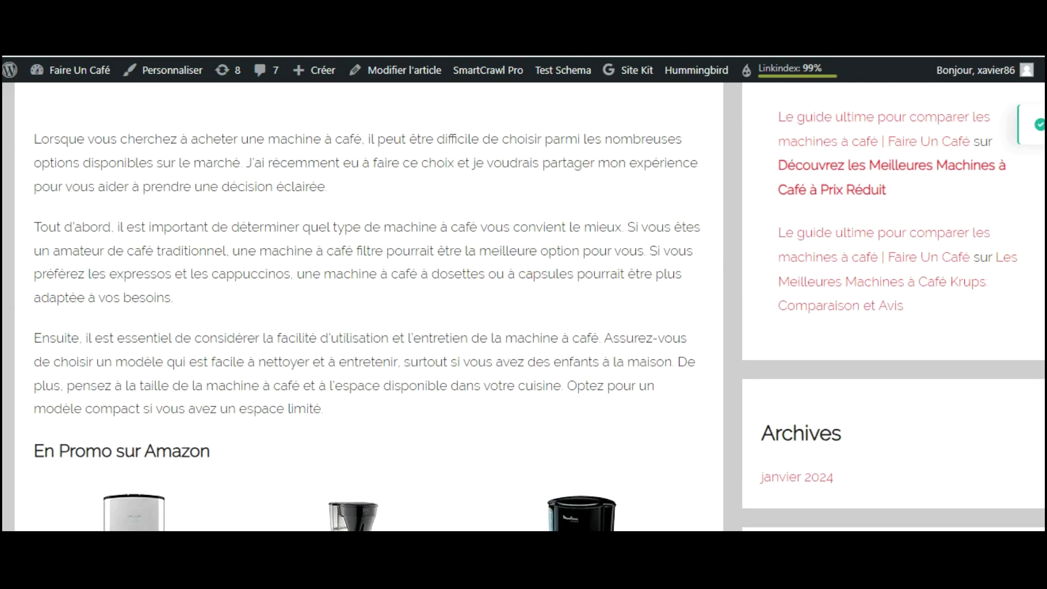
scroll(976, 122, "up", 2)
scroll(524, 305, "down", 2)
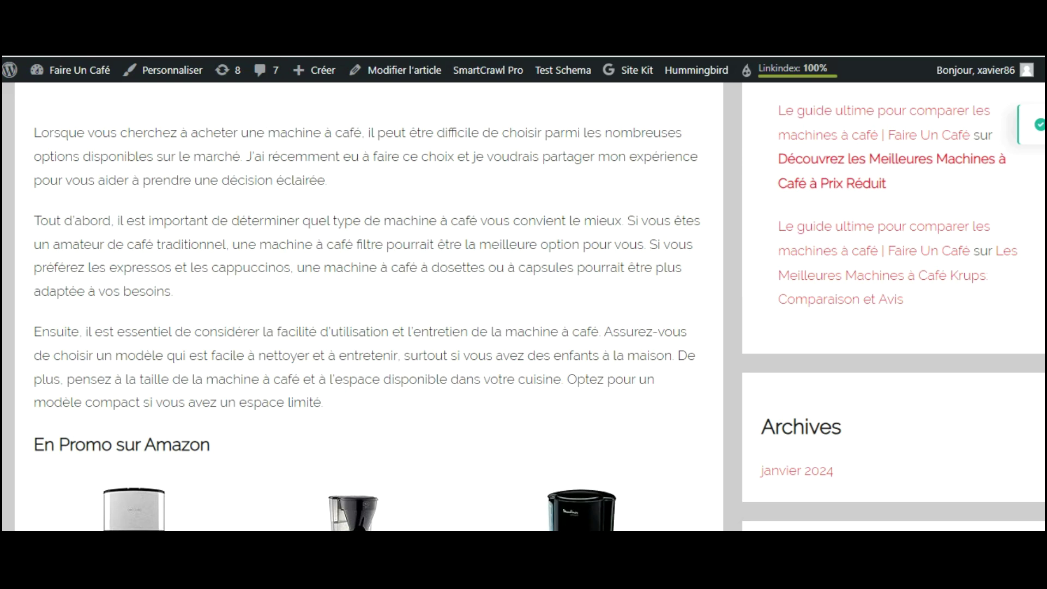
scroll(524, 305, "down", 7)
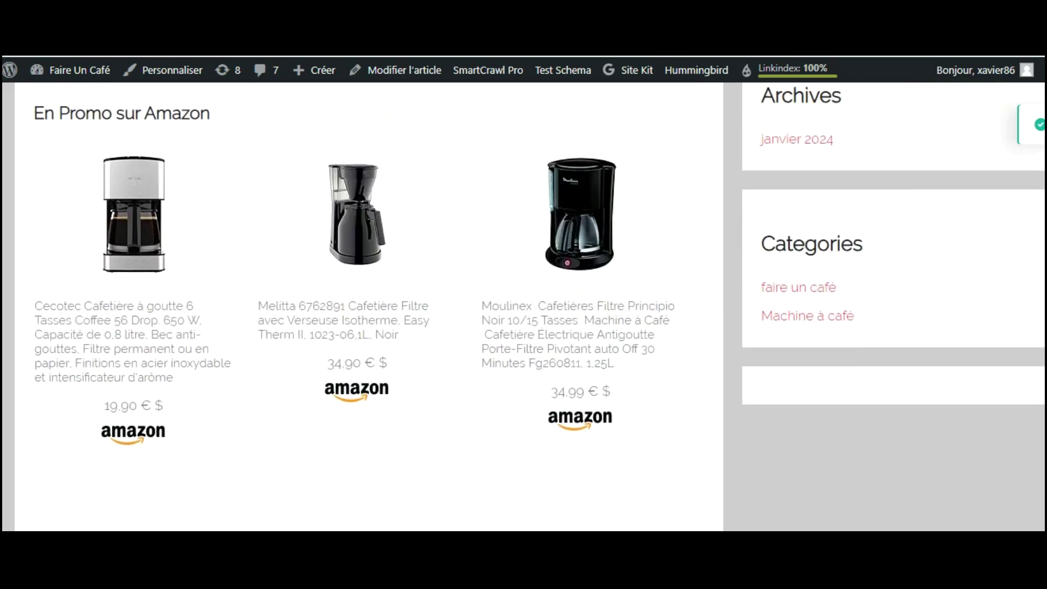
scroll(524, 306, "down", 6)
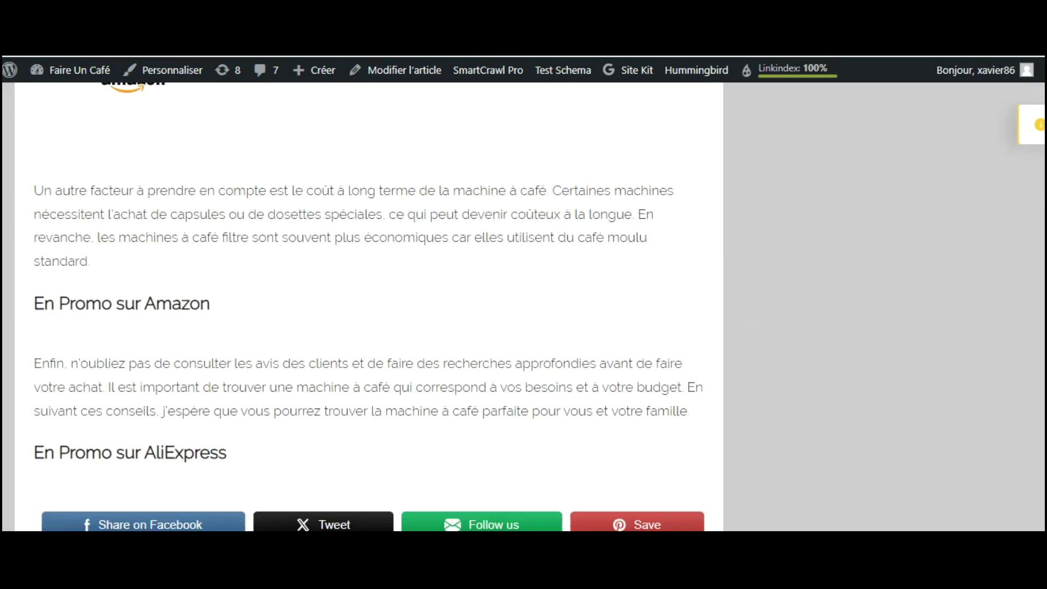
scroll(523, 305, "up", 6)
scroll(523, 305, "up", 4)
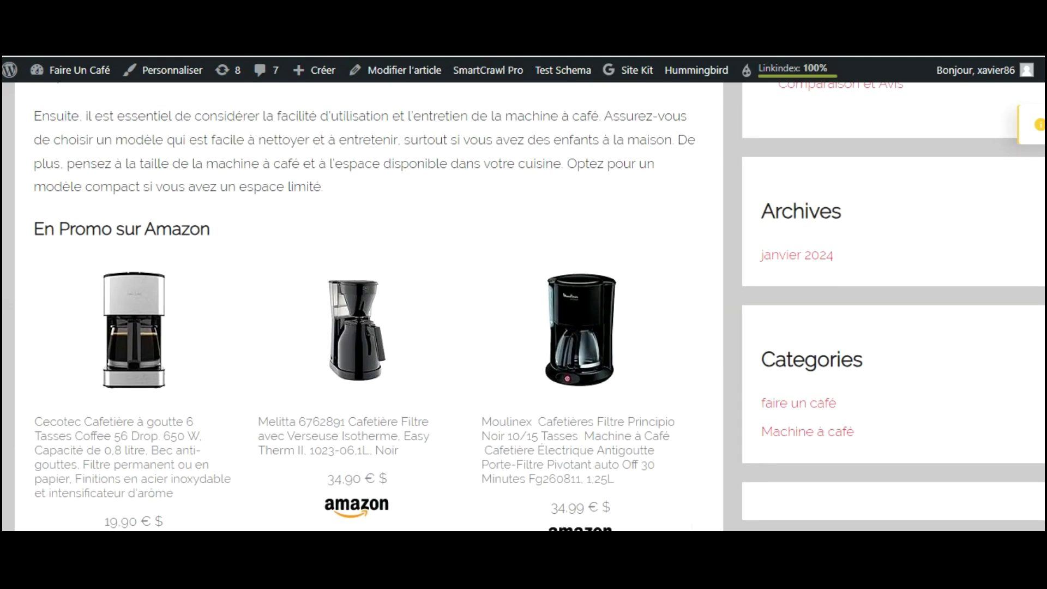
scroll(360, 305, "down", 4)
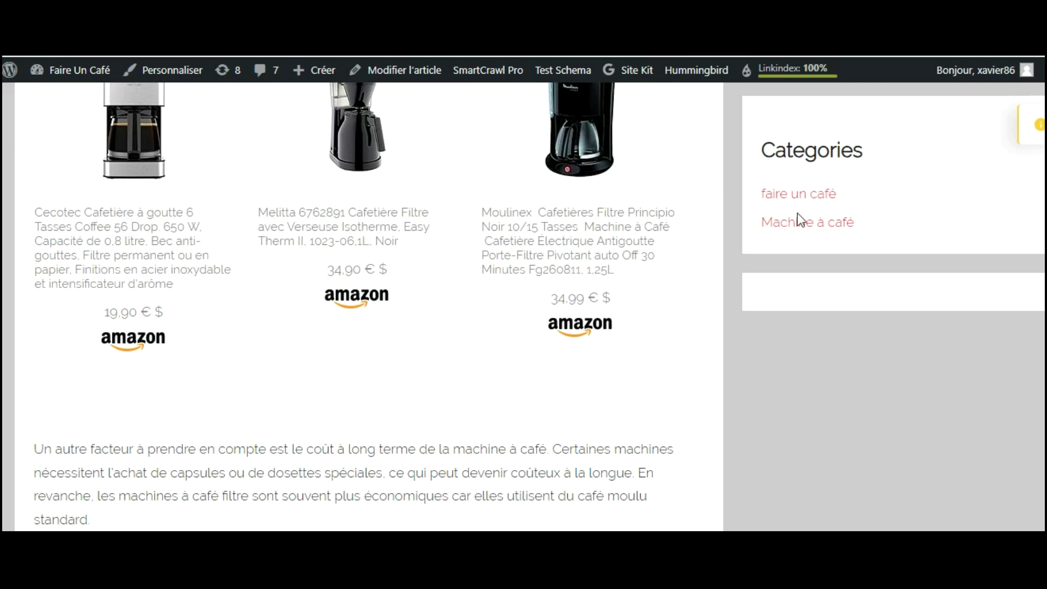
scroll(360, 305, "up", 5)
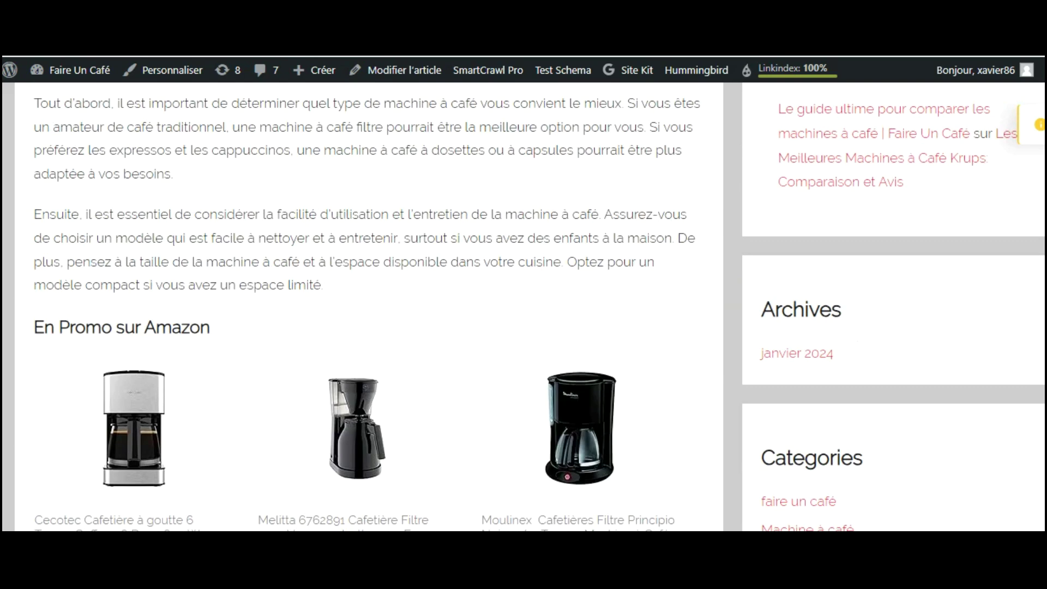
scroll(158, 131, "up", 15)
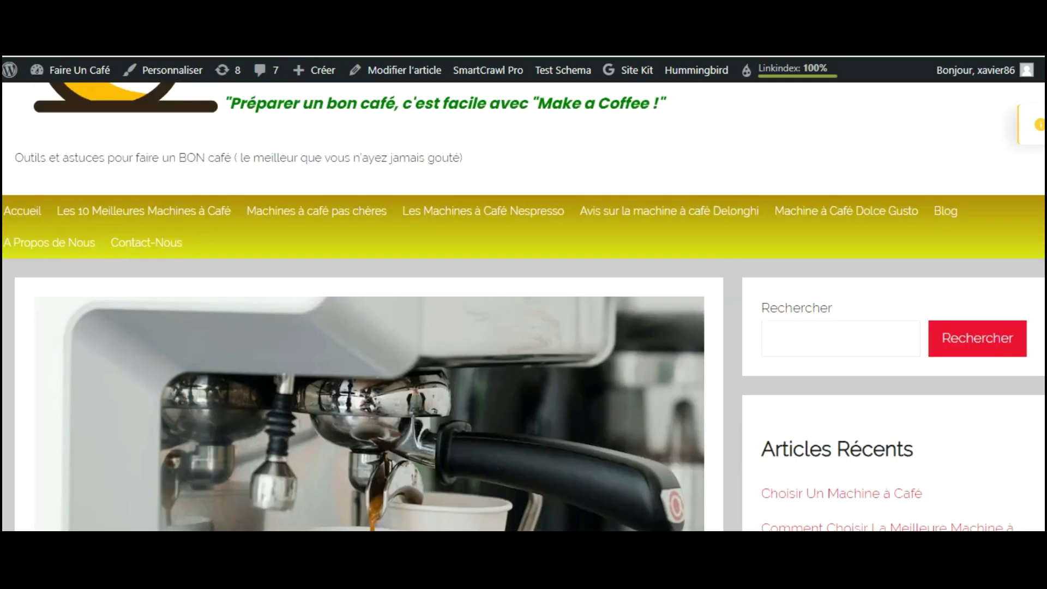
Step: Return to the site's dashboard and open the ContentChain AI plugin page
mouse_move(67, 71)
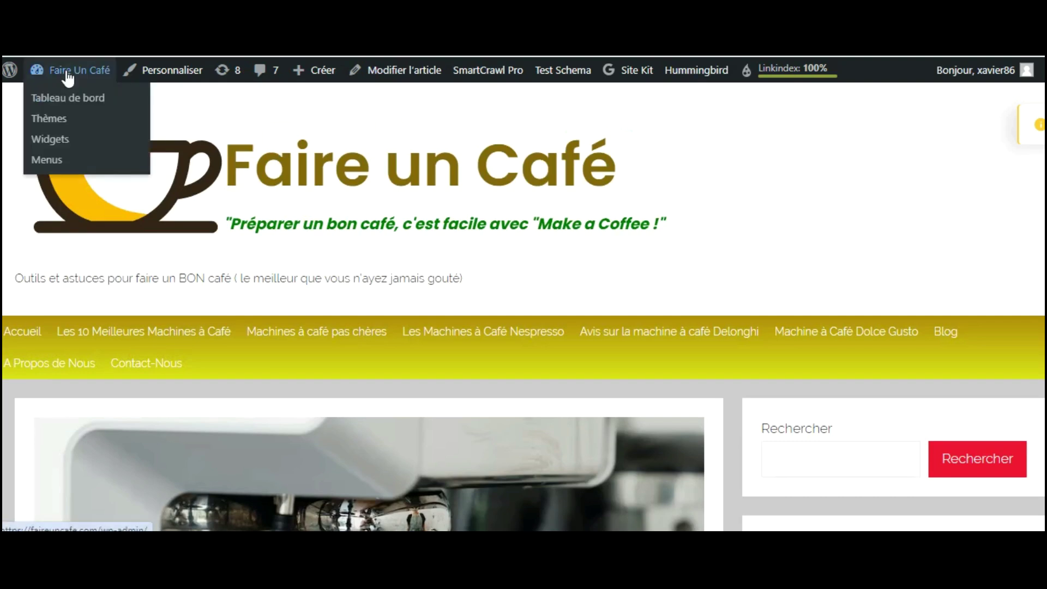
left_click(66, 100)
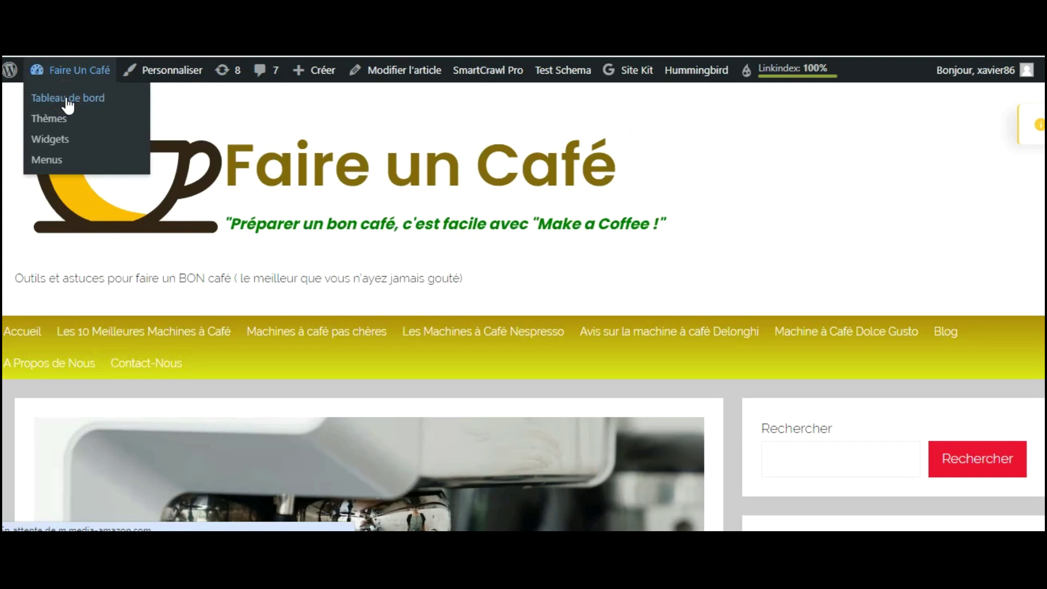
left_click(68, 98)
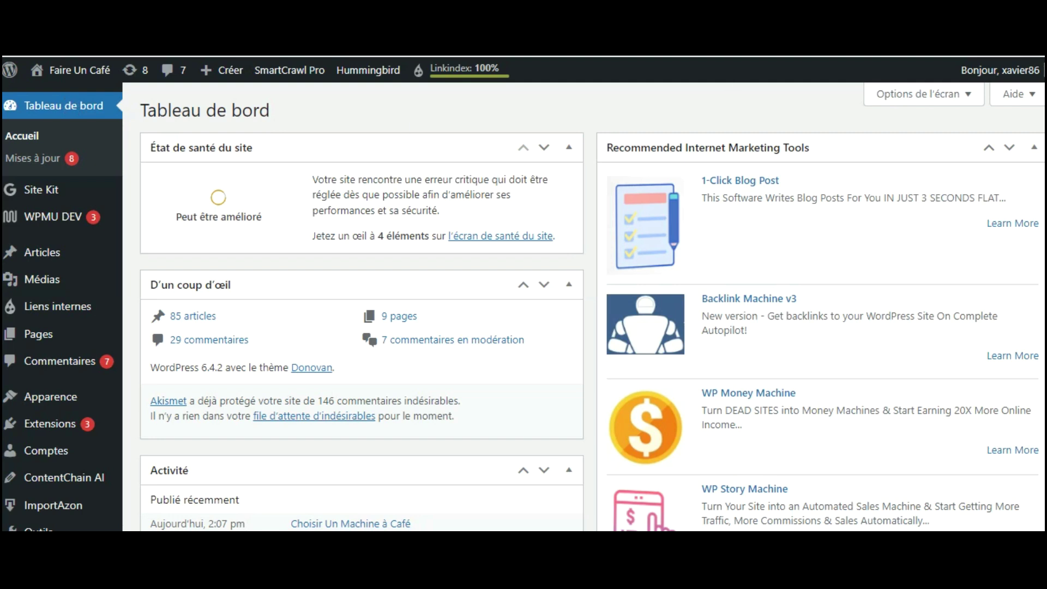
scroll(592, 305, "down", 3)
scroll(592, 305, "down", 1)
scroll(591, 306, "up", 4)
scroll(523, 306, "down", 15)
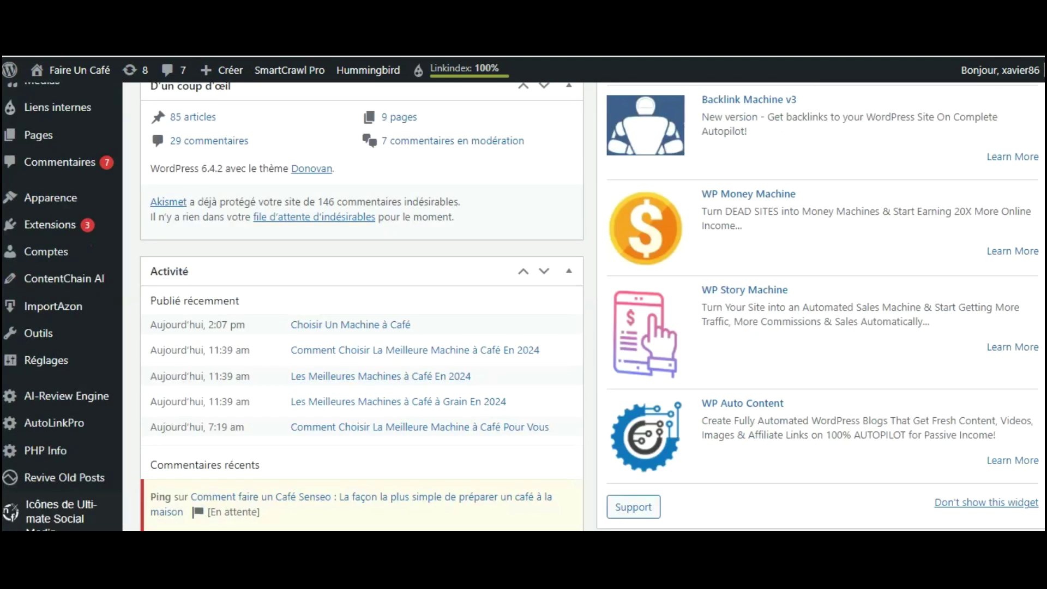
scroll(524, 305, "up", 8)
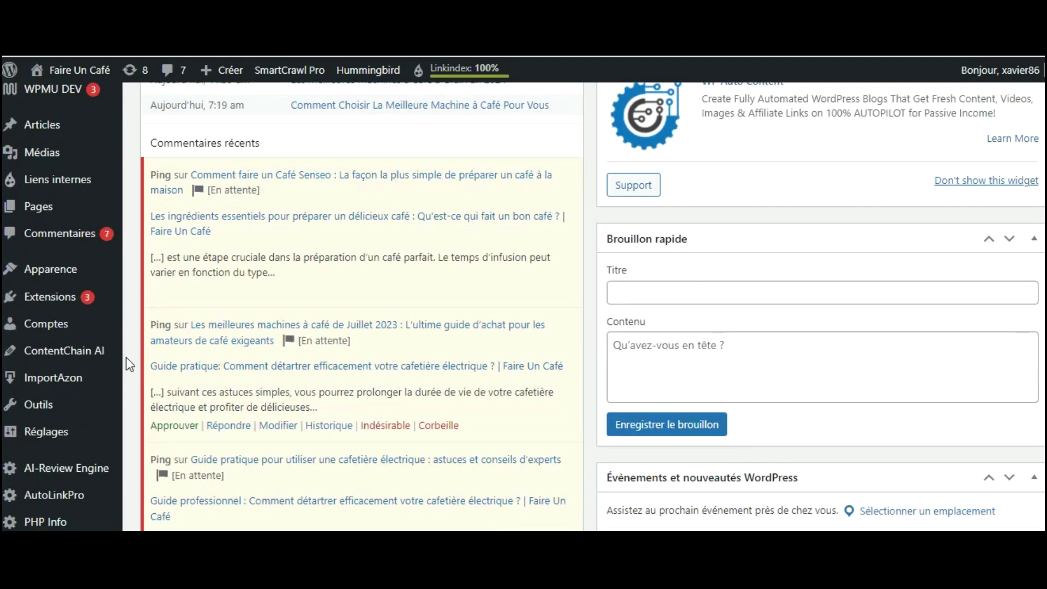
left_click(70, 355)
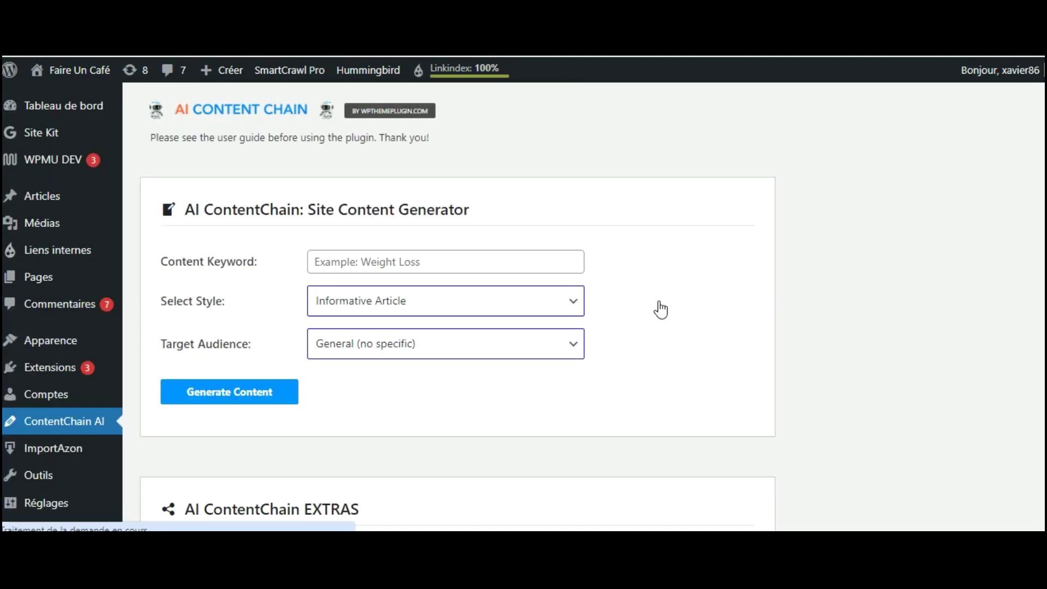
Step: Expand the Social Media Post Generator in AI ContentChain EXTRAS to view its subject and social site options
scroll(389, 304, "down", 5)
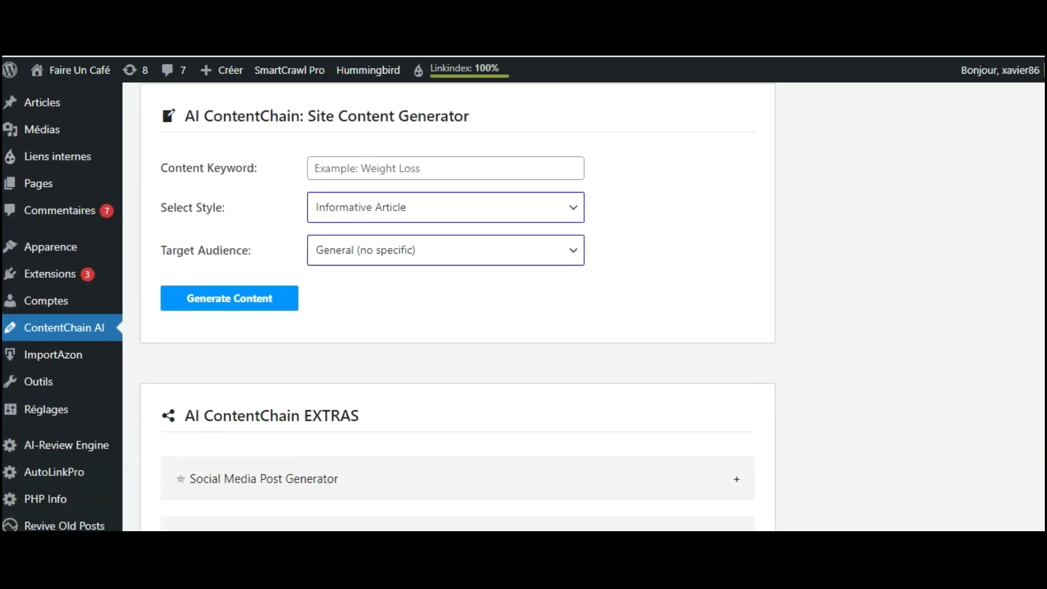
scroll(389, 304, "up", 1)
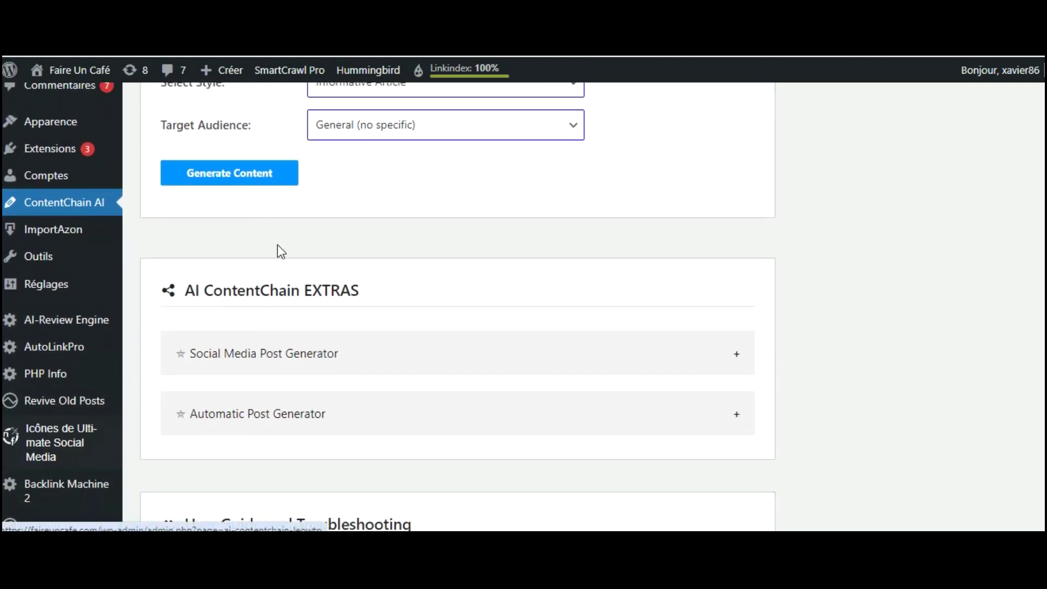
scroll(988, 297, "down", 3)
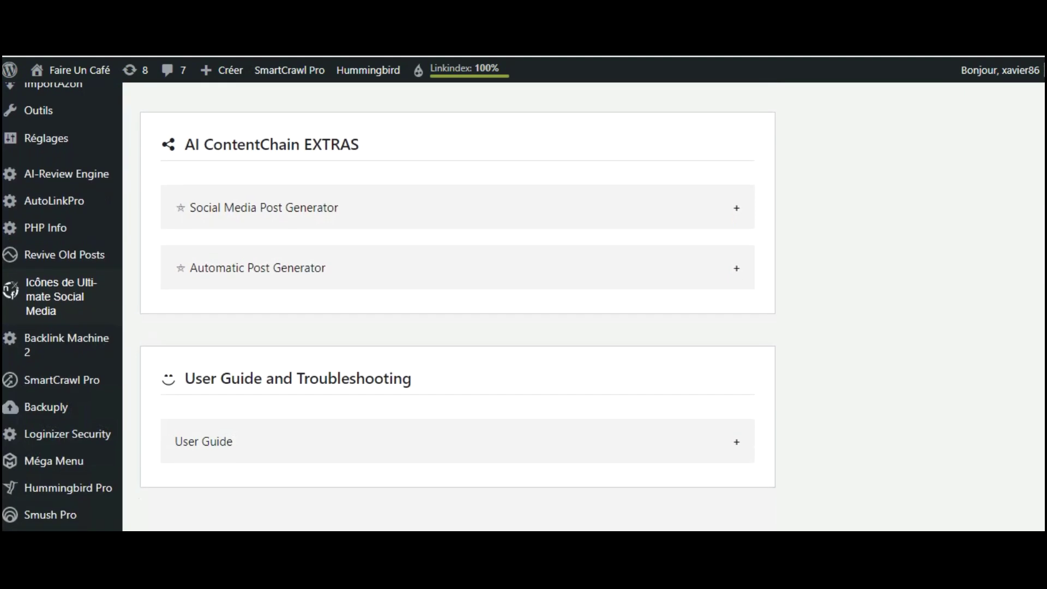
scroll(988, 297, "up", 1)
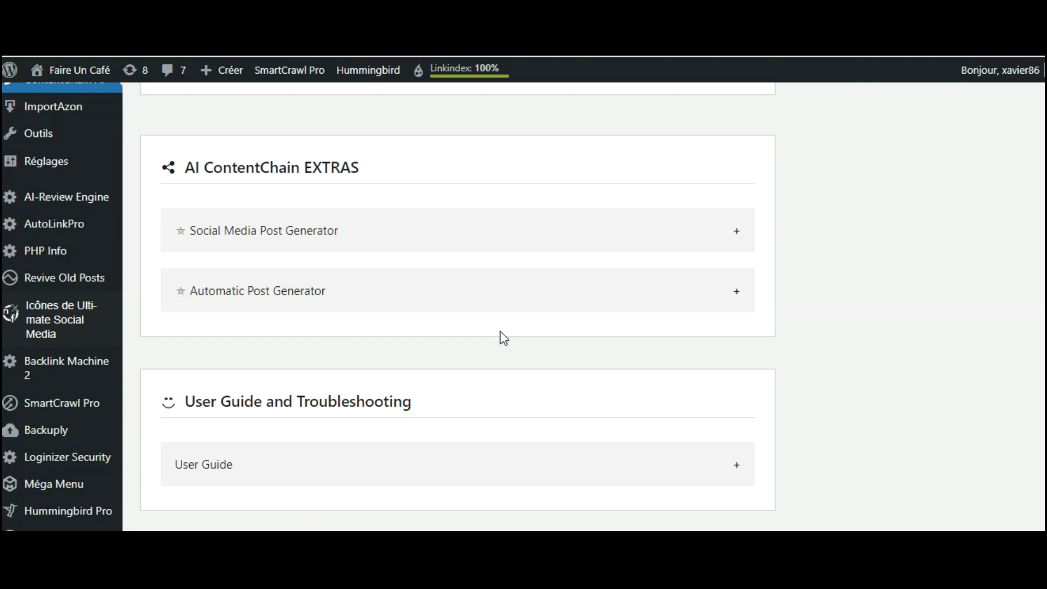
left_click(308, 230)
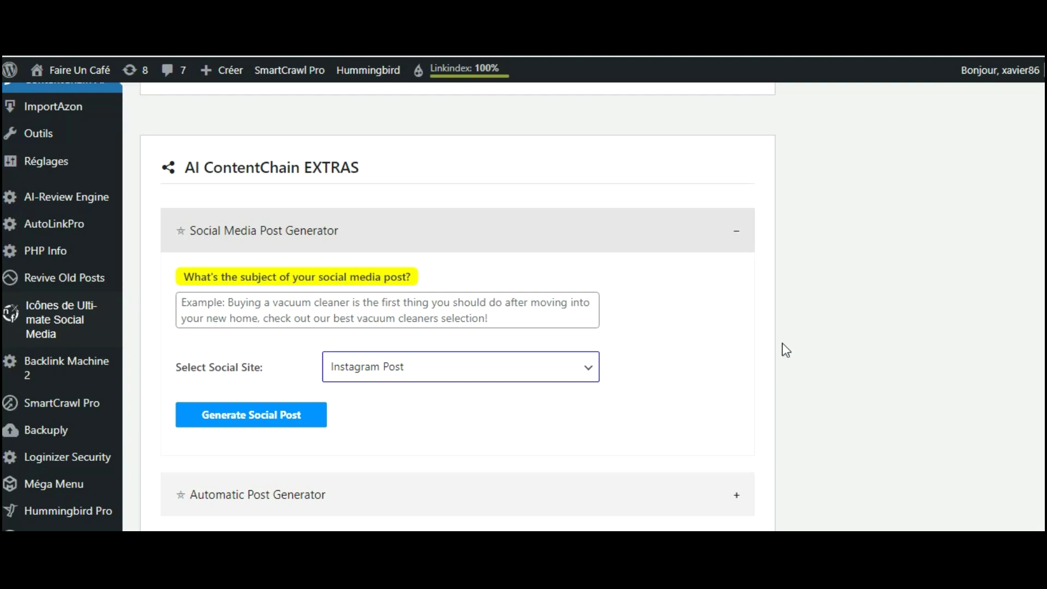
Step: Expand the Automatic Post Generator and review the running campaign's details and the settings for a new campaign
scroll(472, 322, "down", 3)
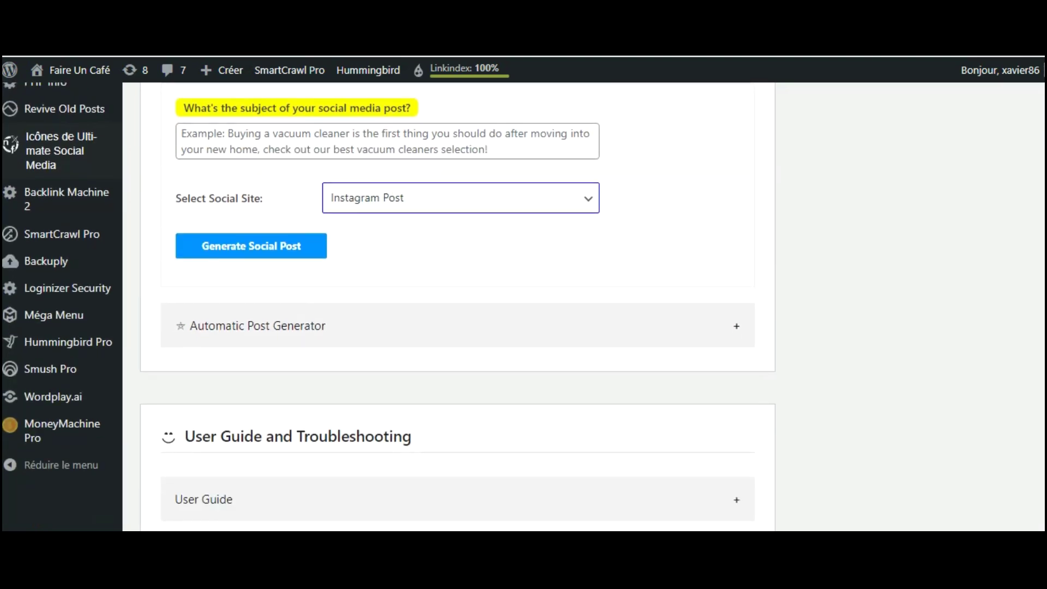
left_click(300, 319)
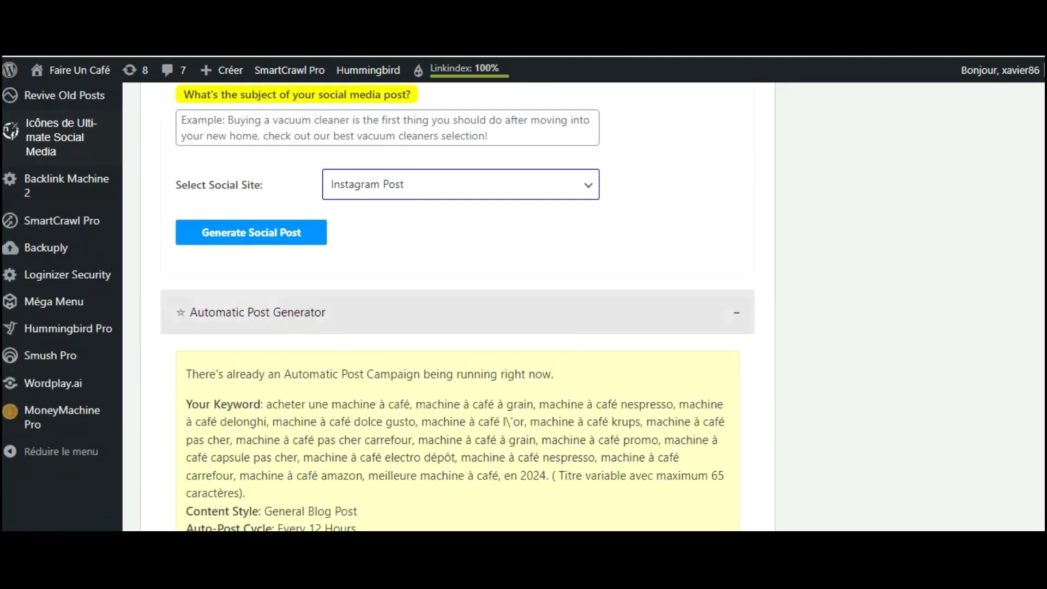
scroll(458, 305, "down", 3)
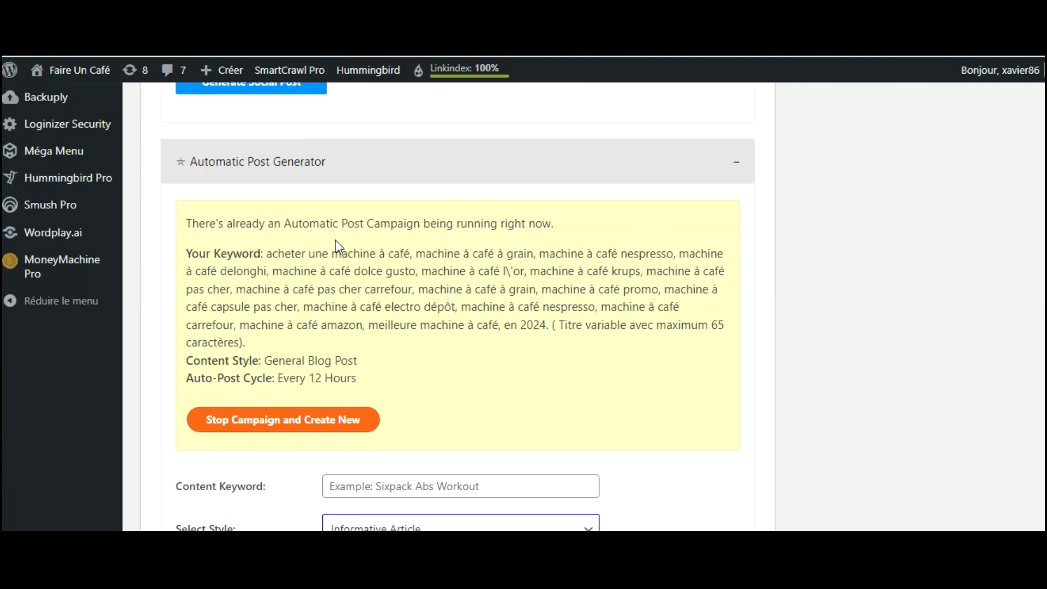
scroll(537, 294, "down", 4)
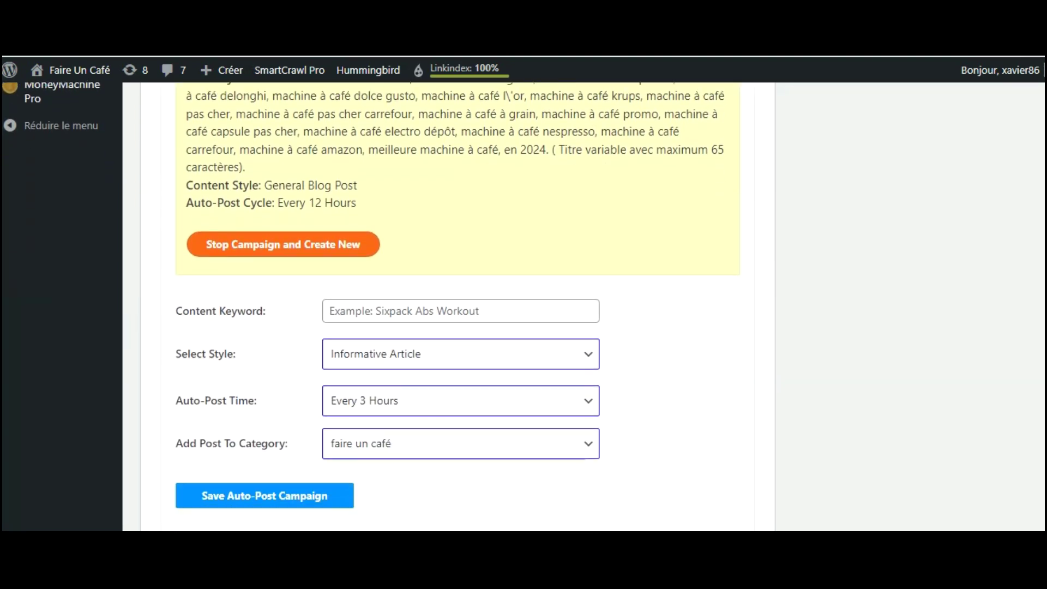
left_click(413, 271)
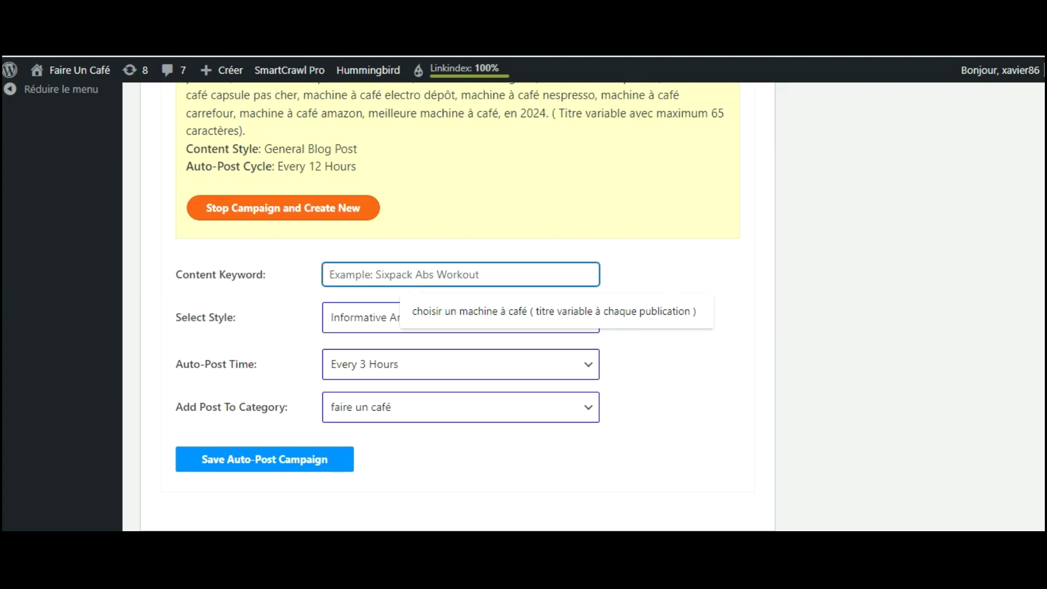
scroll(458, 305, "up", 4)
scroll(458, 305, "down", 1)
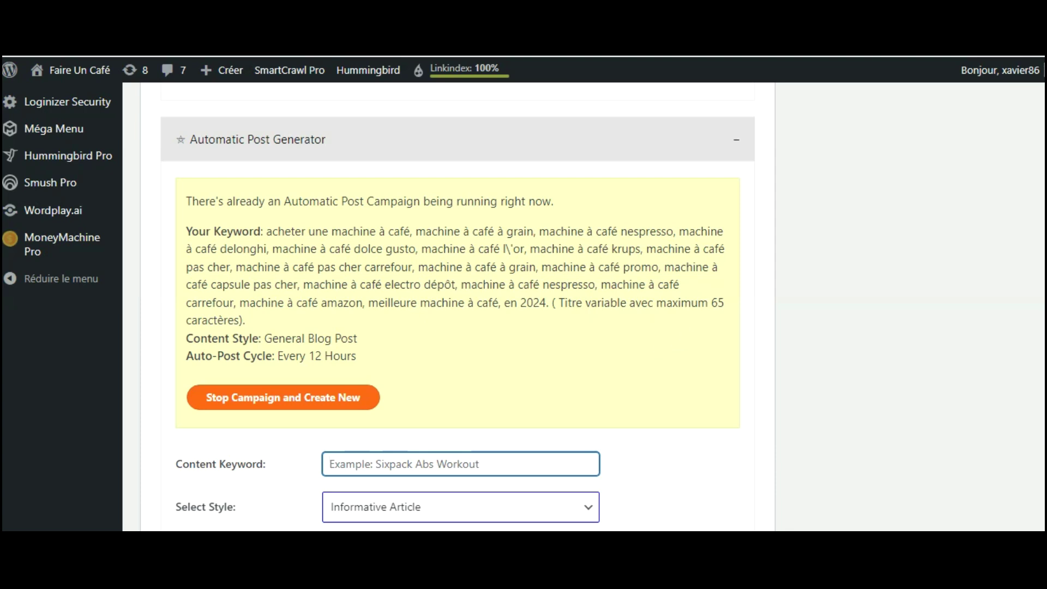
scroll(560, 396, "down", 2)
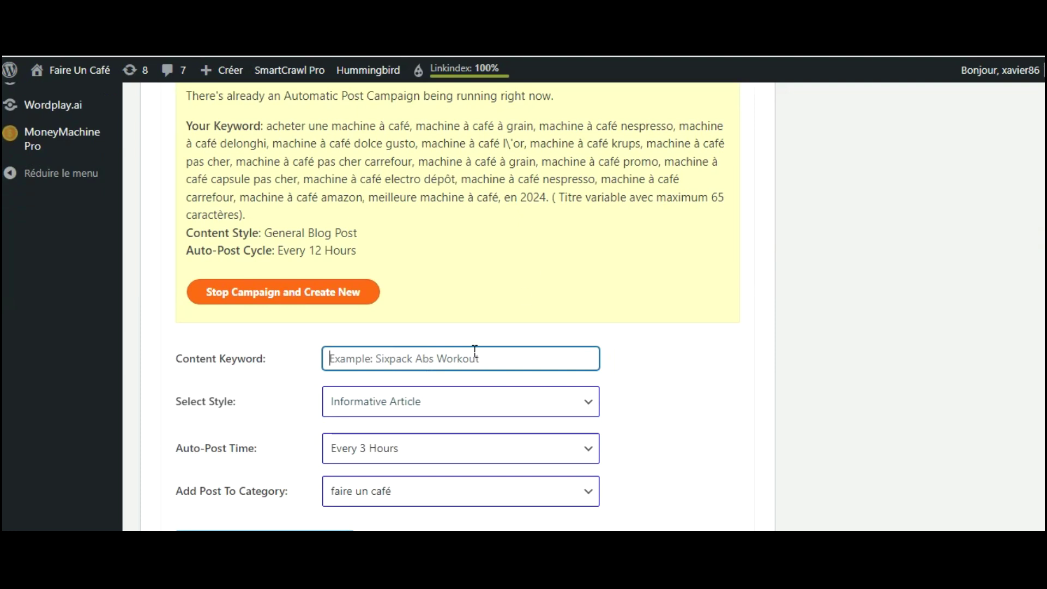
left_click(413, 349)
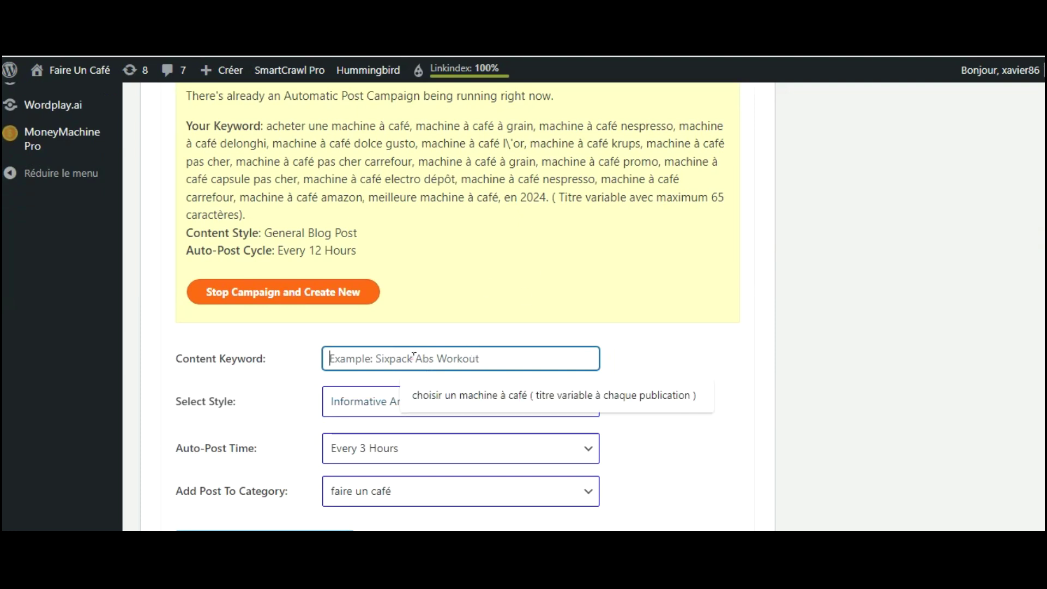
left_click(413, 395)
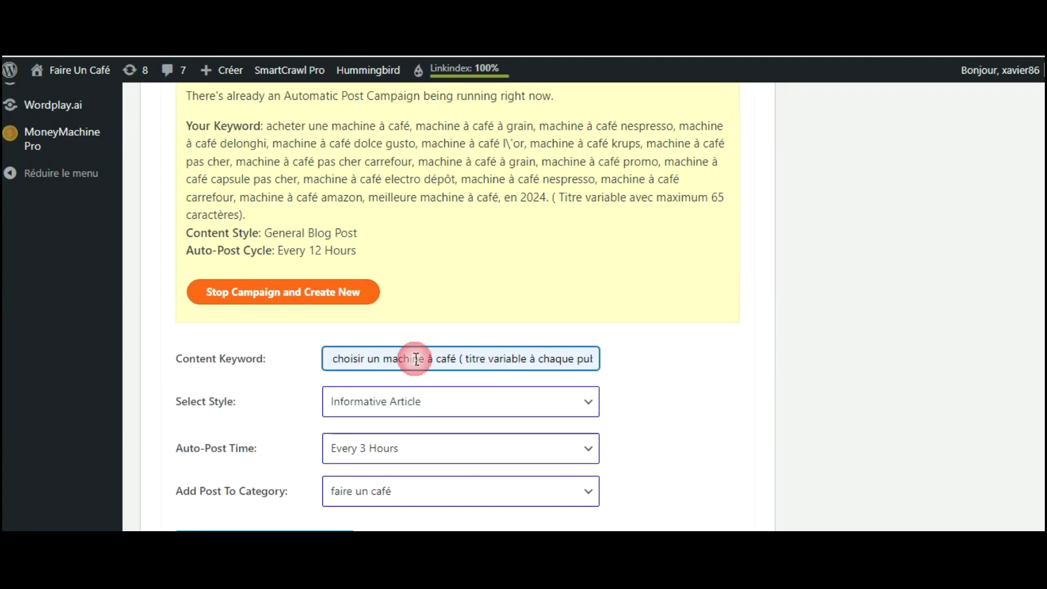
triple_click(408, 361)
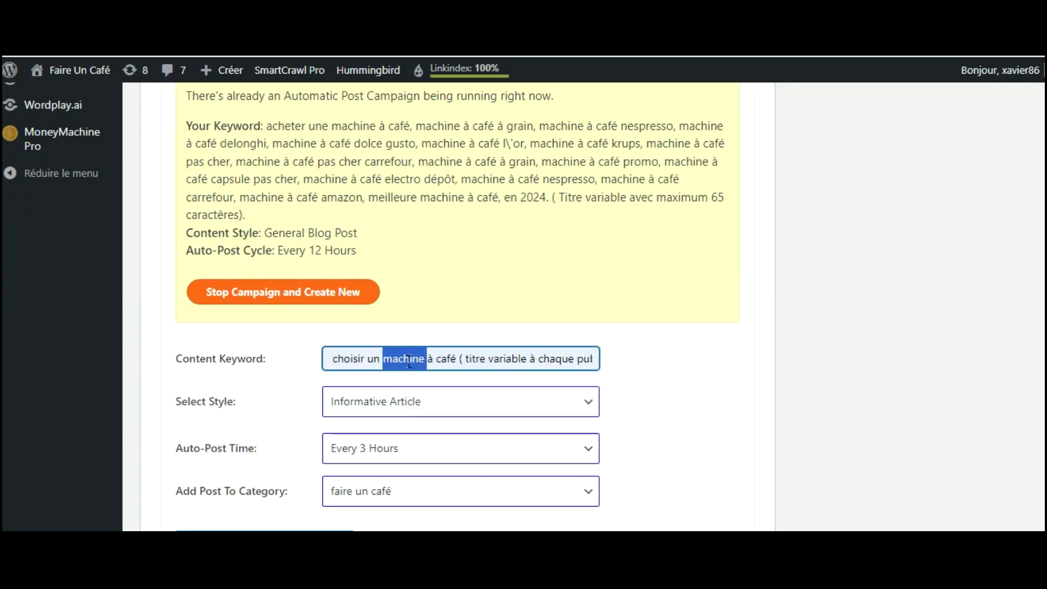
key("BackSpace")
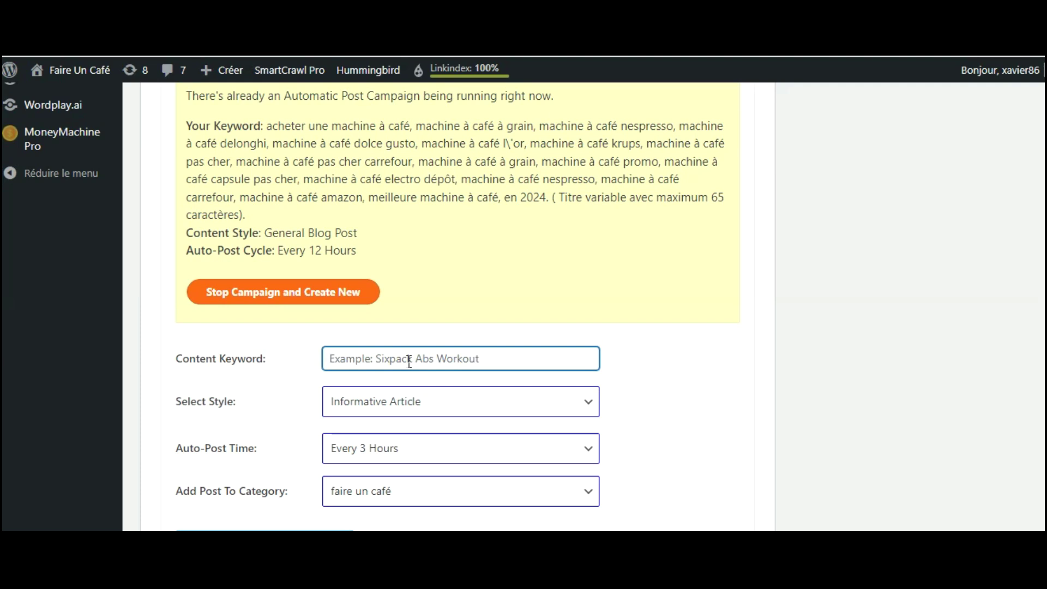
Step: Enter "perte de poids, maigrir naturellement, produits pour maigrir" as the content keyword of the auto-post campaign
type("pern")
key("BackSpace")
type("te de poids,")
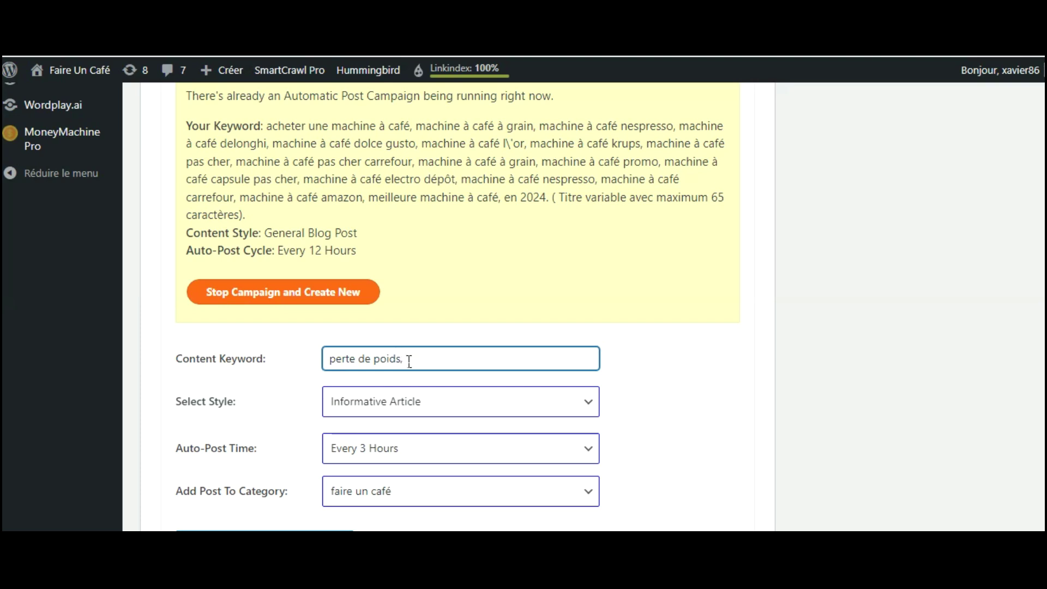
type("maigrir naturellement, produits pour maigrir")
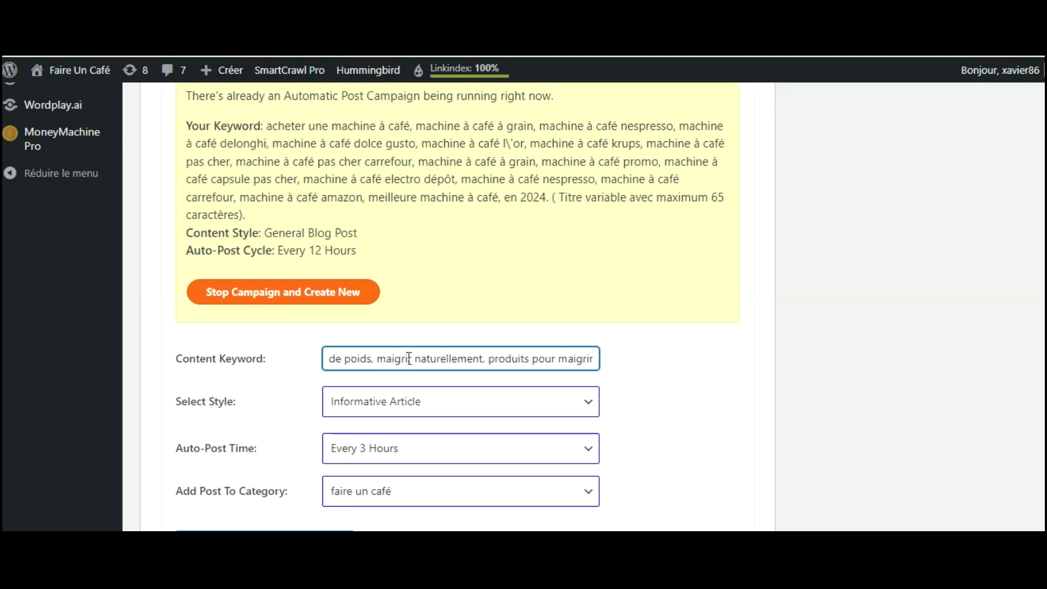
Step: Set the new auto-post campaign's style to General Blog Post after reviewing the available article styles
scroll(968, 362, "down", 1)
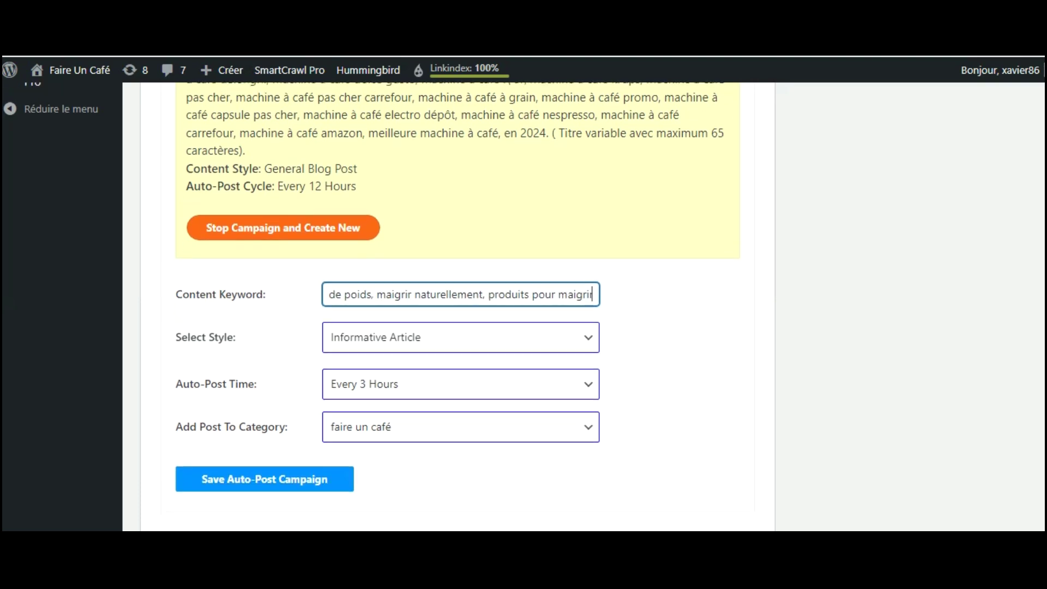
scroll(620, 283, "down", 1)
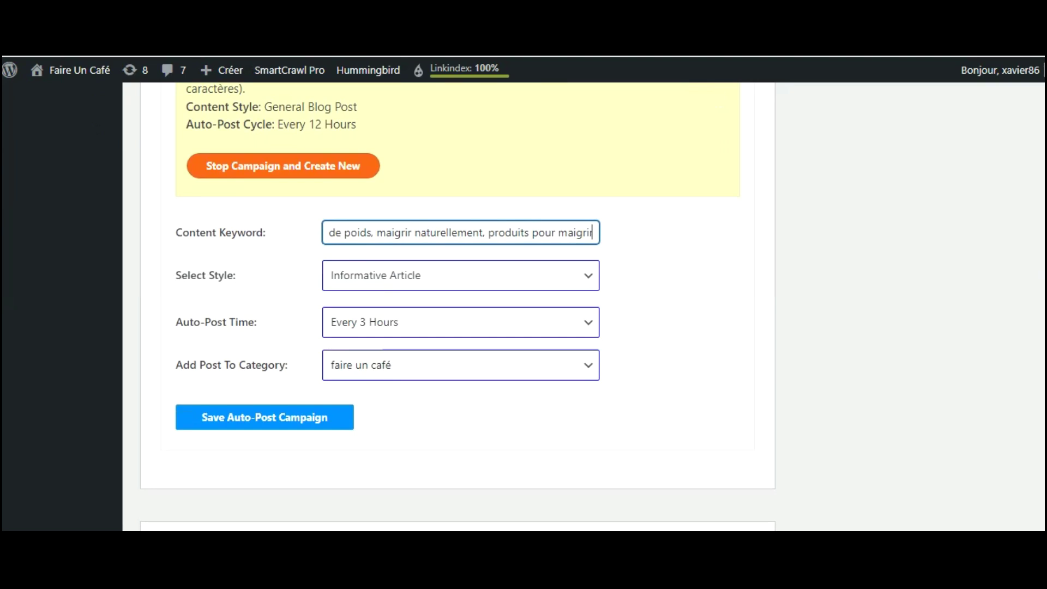
left_click(582, 279)
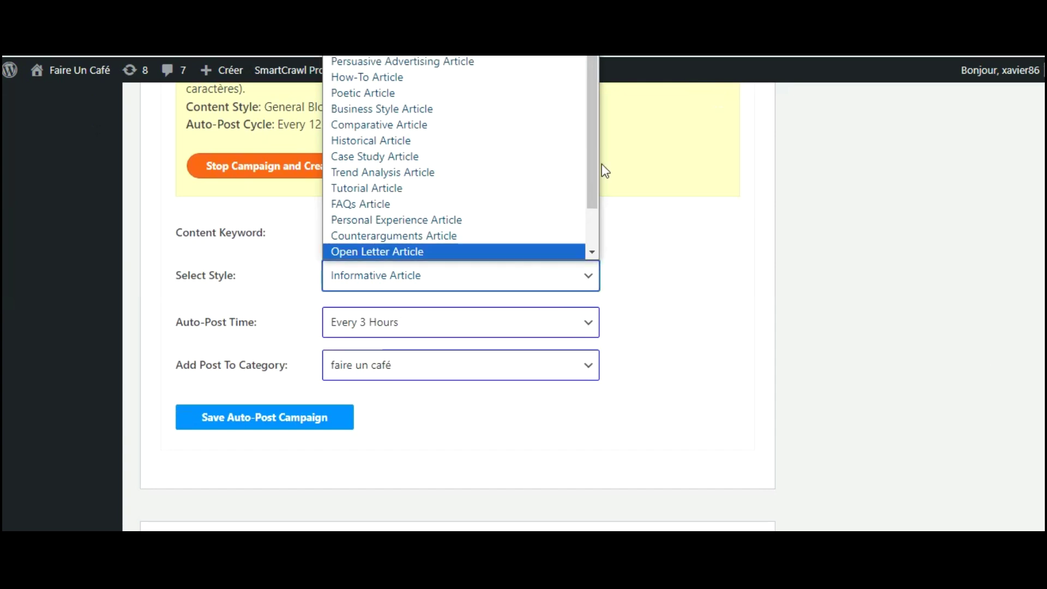
left_click_drag(590, 161, 594, 198)
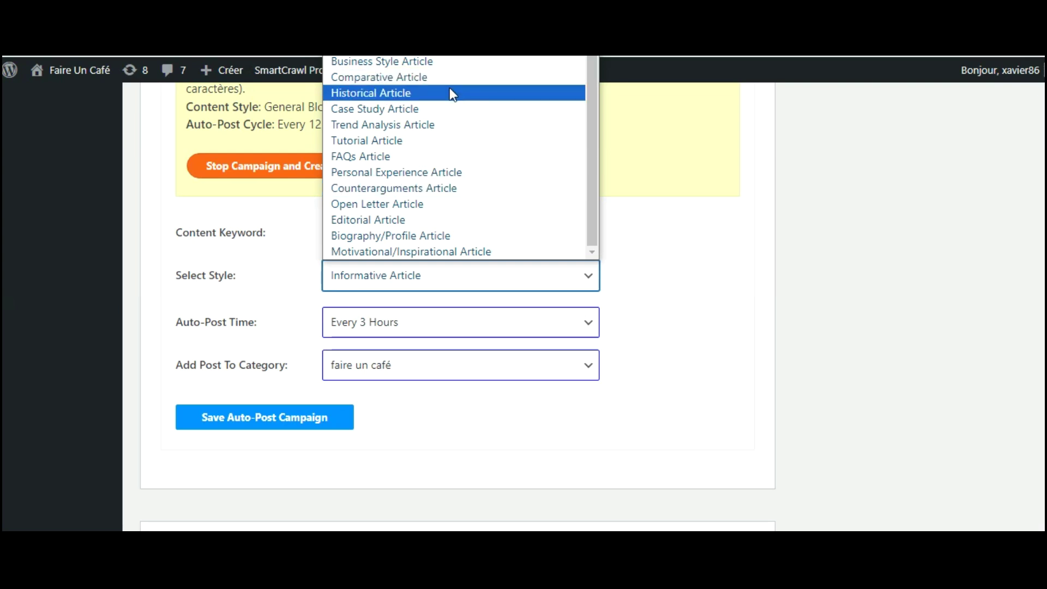
scroll(591, 171, "up", 1)
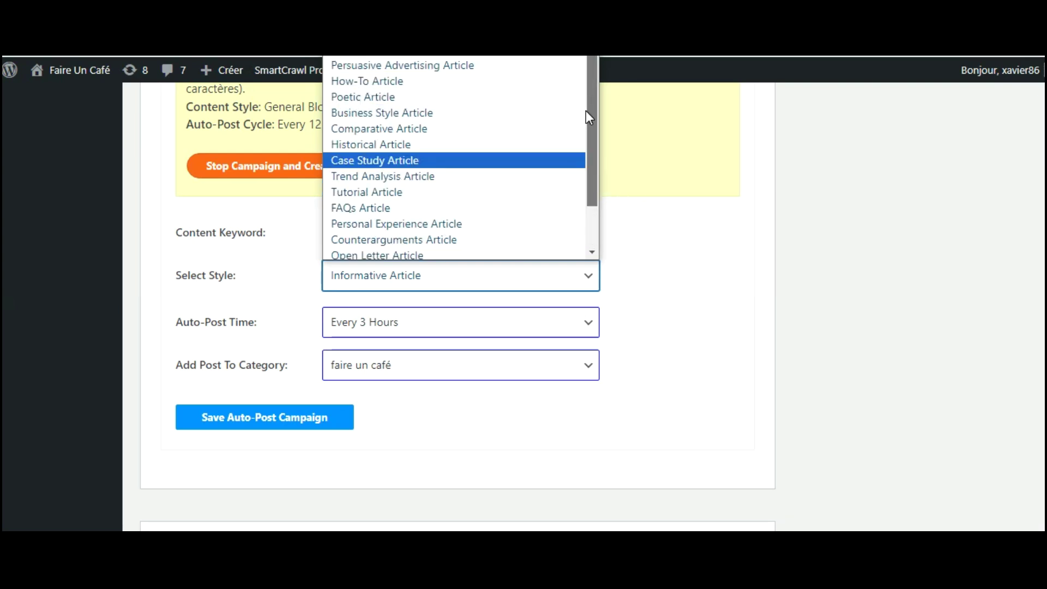
key("Escape")
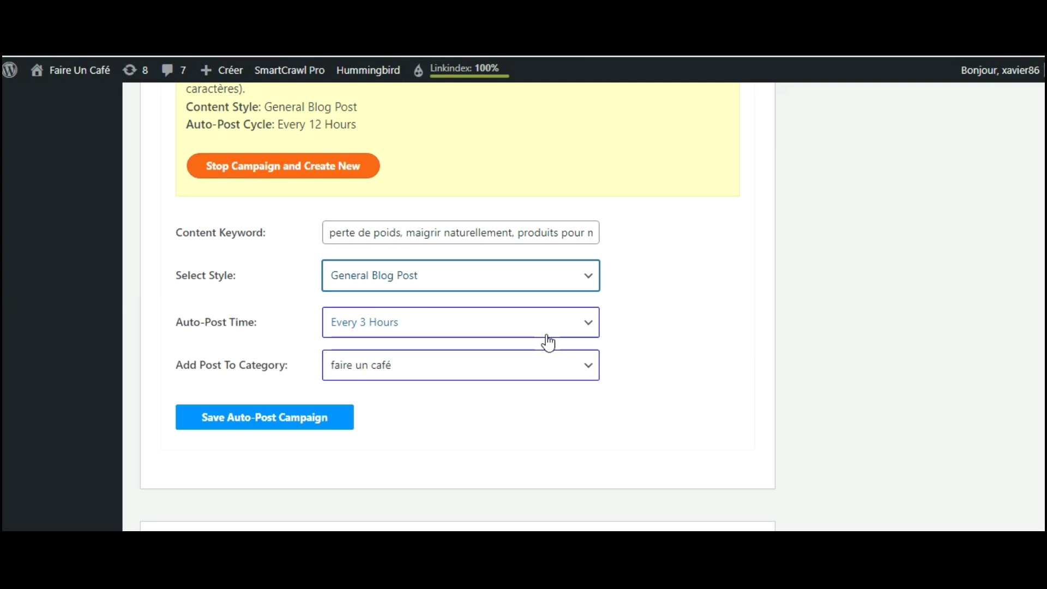
Step: Review the auto-post time intervals and the post category choices of the new campaign without changing them
left_click(585, 335)
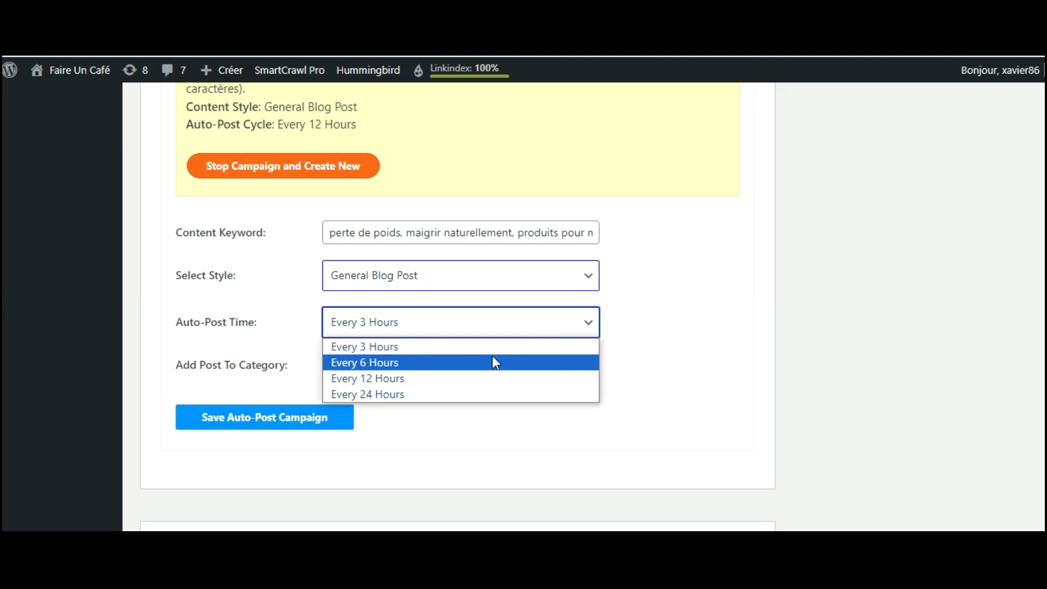
left_click(724, 365)
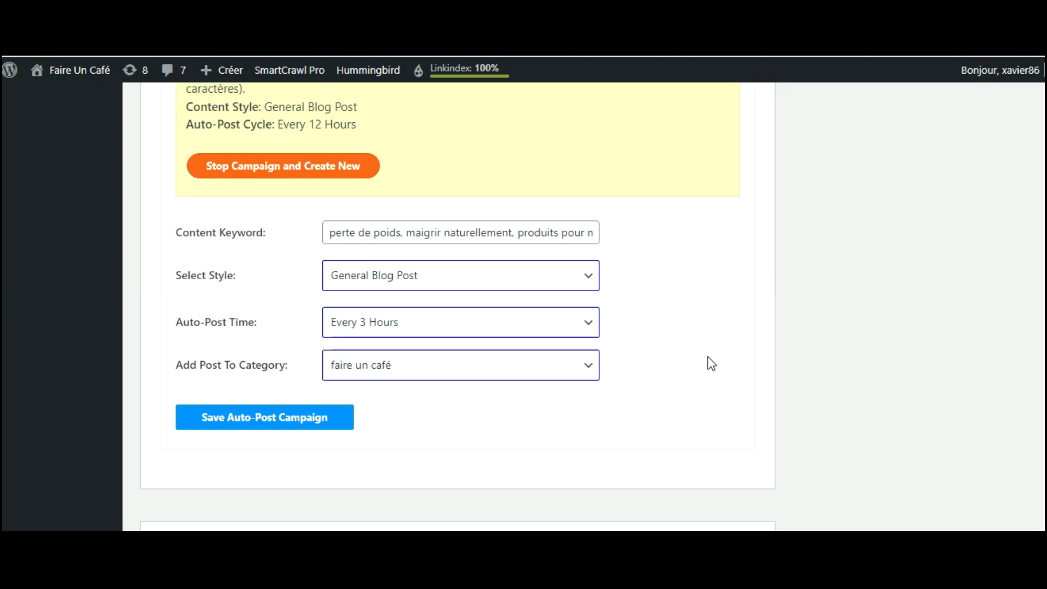
left_click(588, 375)
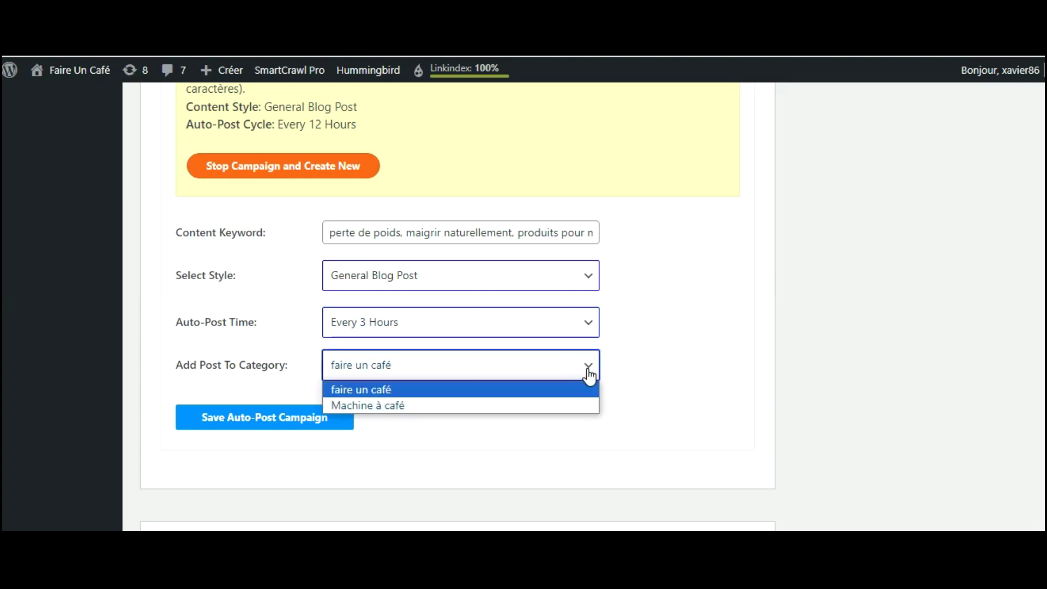
left_click(678, 383)
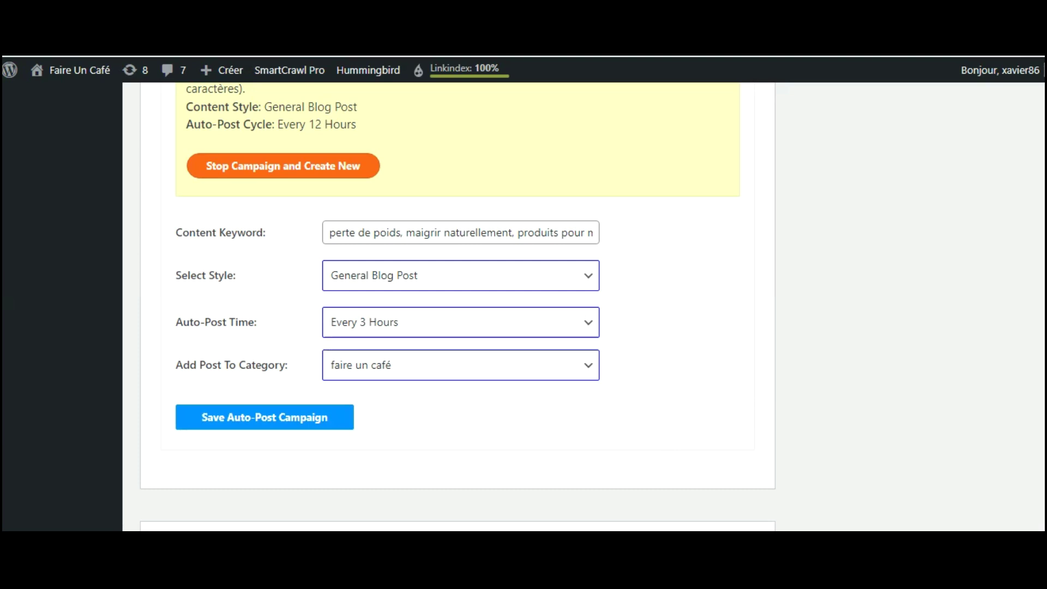
scroll(379, 284, "up", 3)
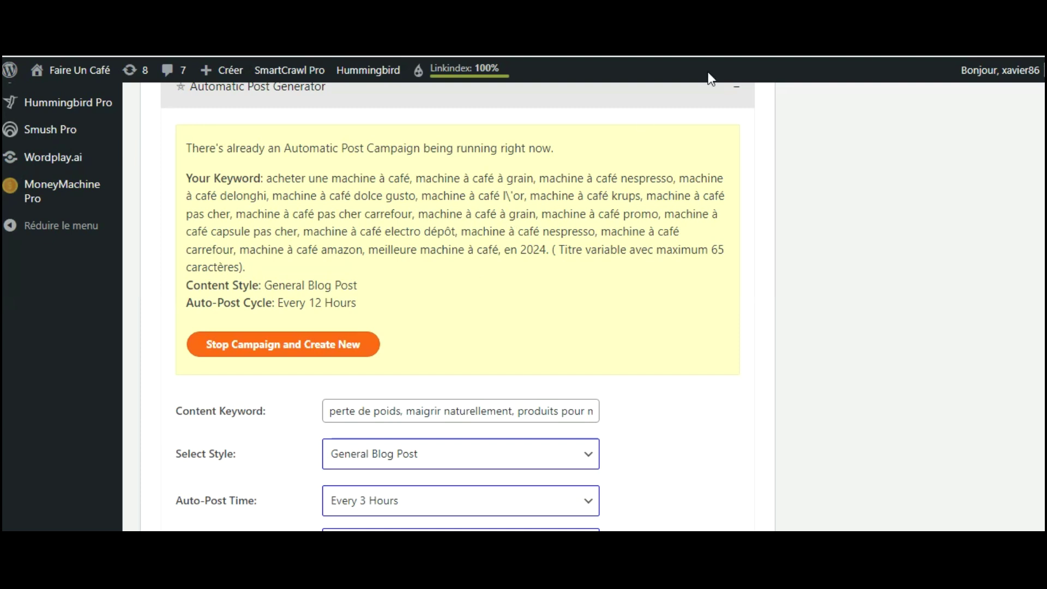
Step: Open the Faire Un Café home page in a new browser tab and look over its Amazon promotions and recent articles
key("ctrl+t")
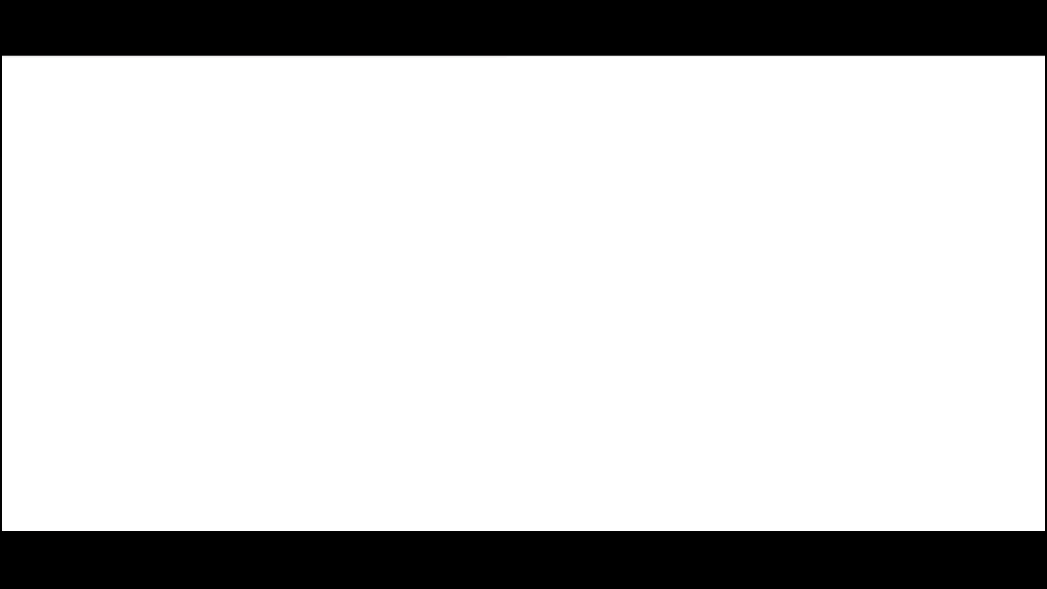
left_click(425, 56)
type("f")
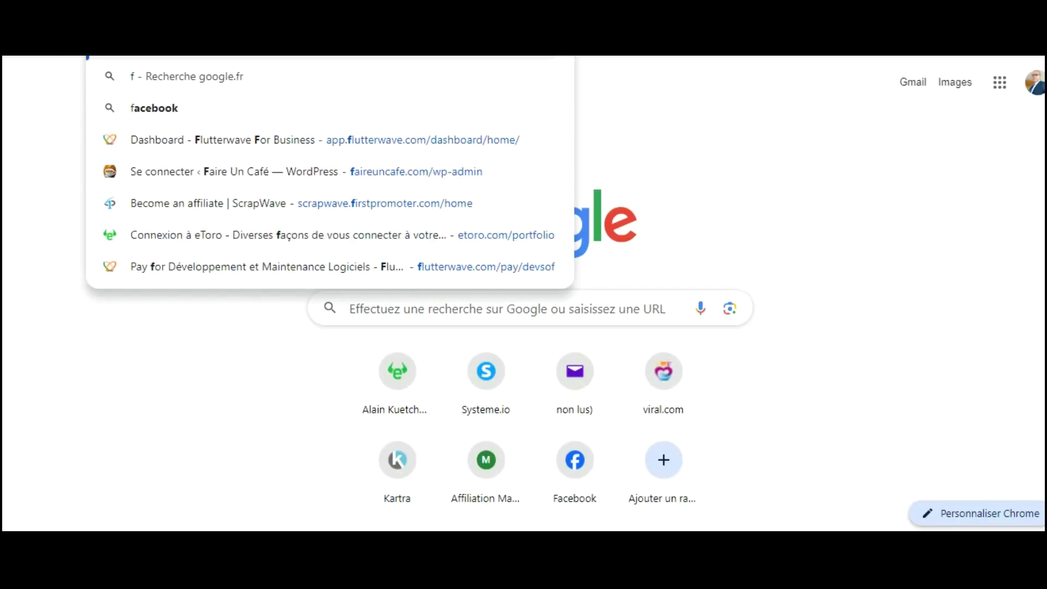
key("Return")
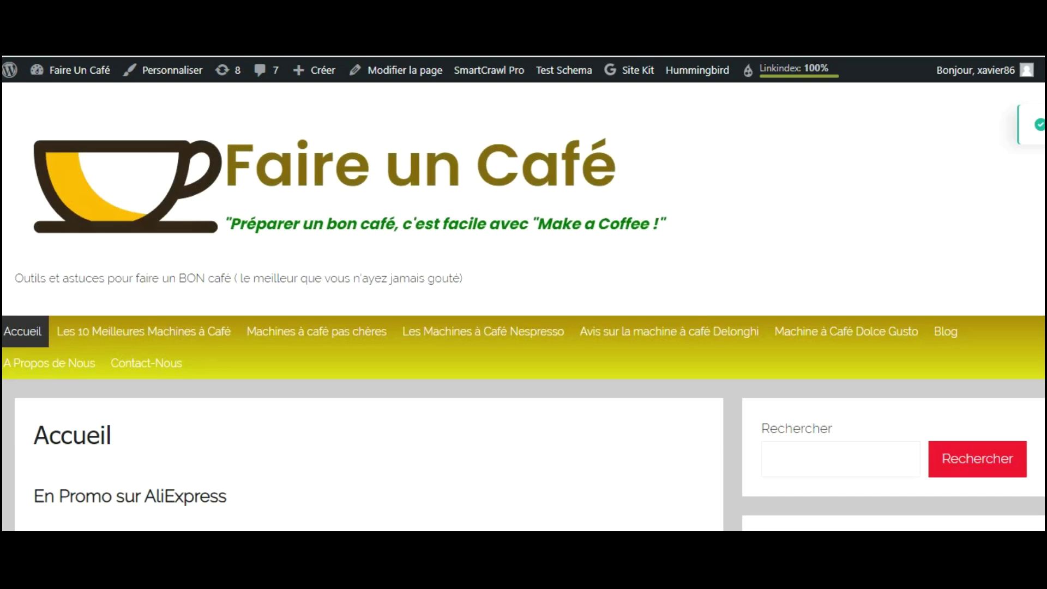
scroll(524, 305, "down", 6)
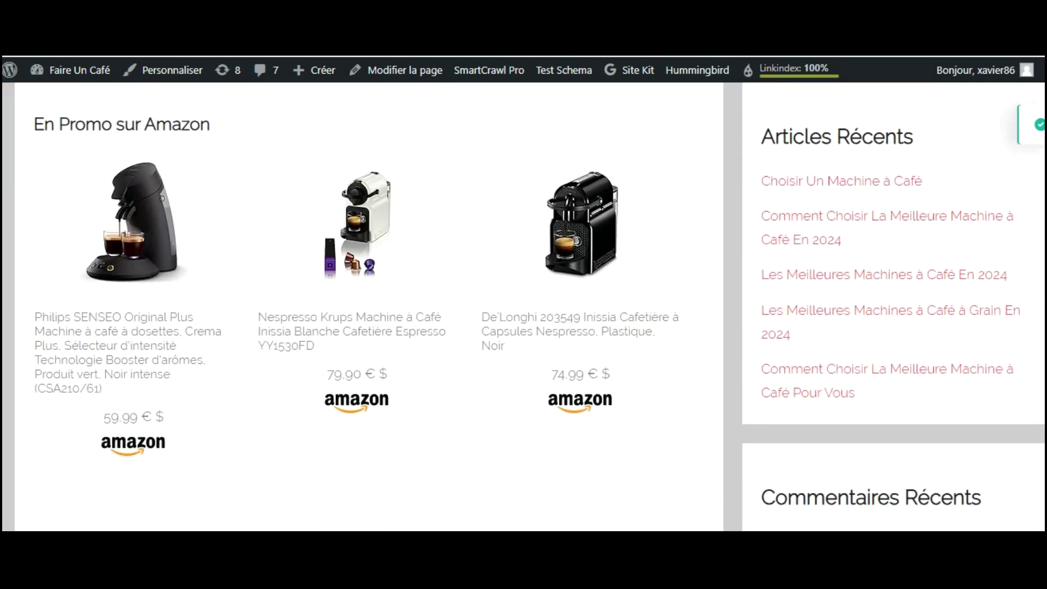
scroll(524, 305, "up", 5)
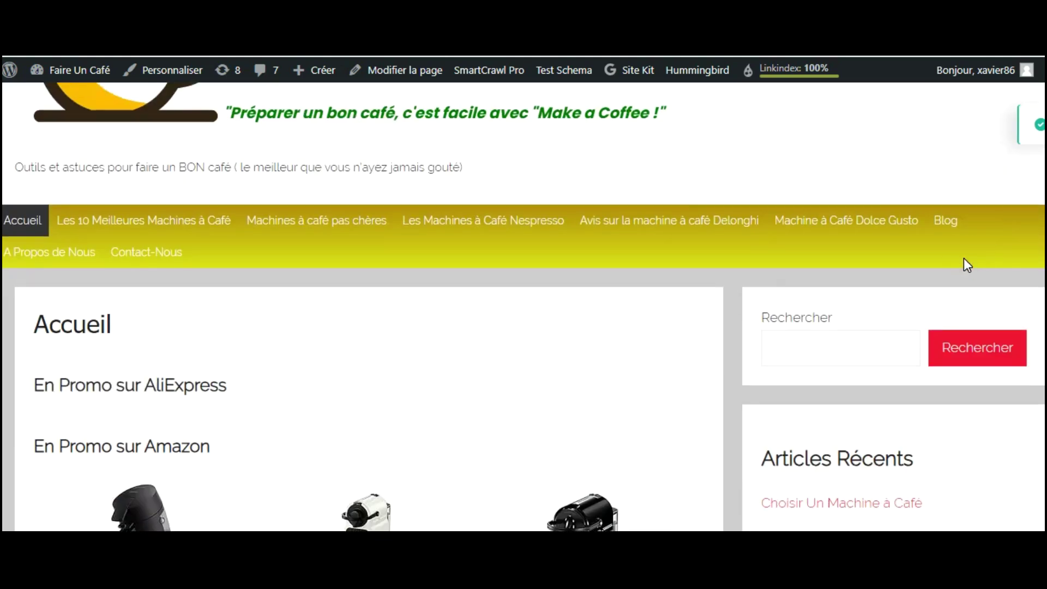
Step: Open the site's Blog page and examine the published coffee machine posts, their images and categories
left_click(945, 227)
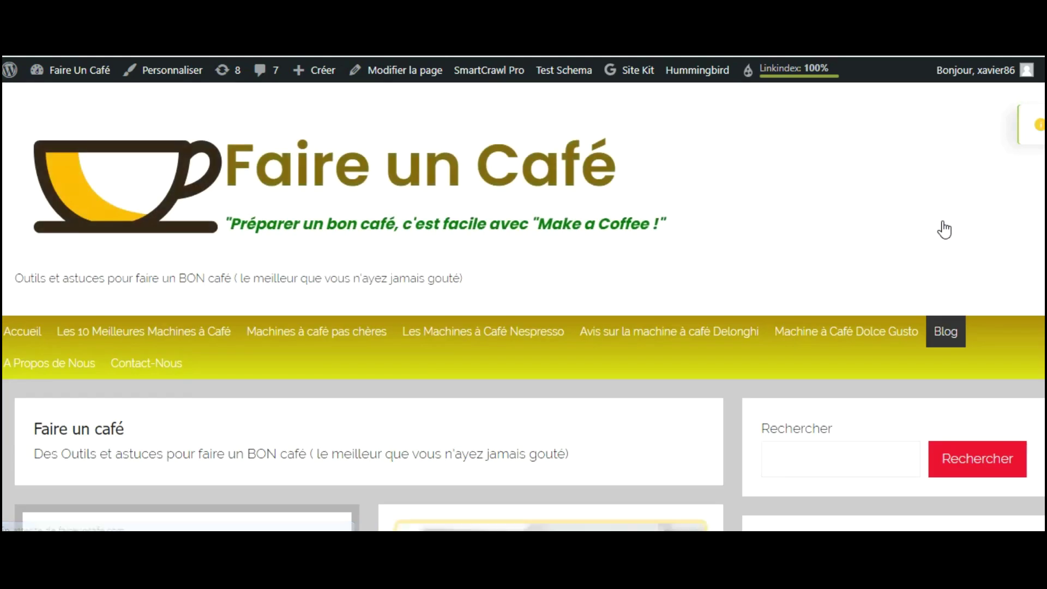
scroll(523, 305, "down", 10)
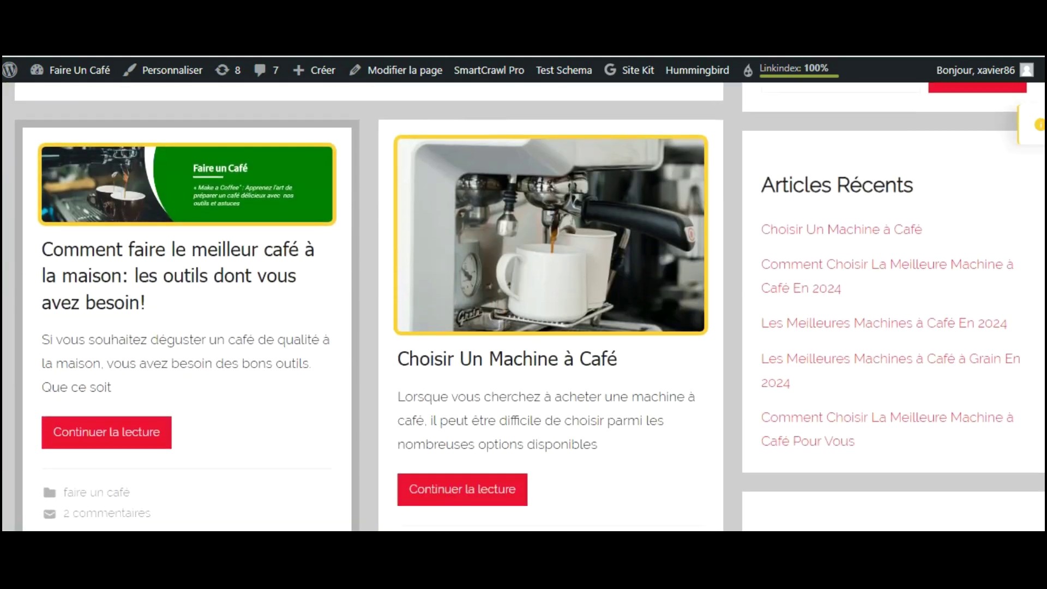
scroll(523, 305, "down", 5)
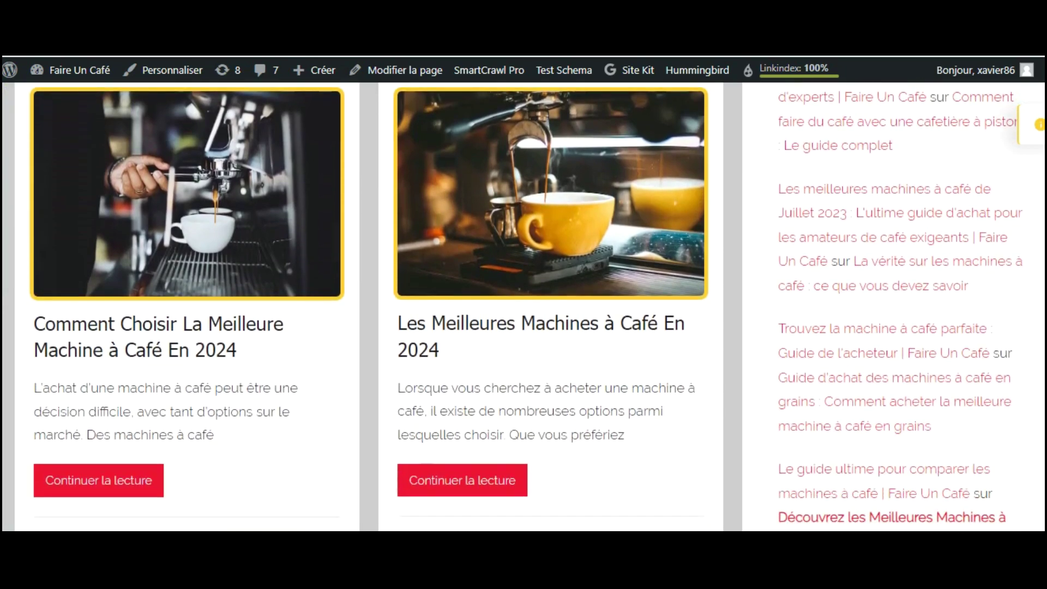
scroll(523, 305, "up", 10)
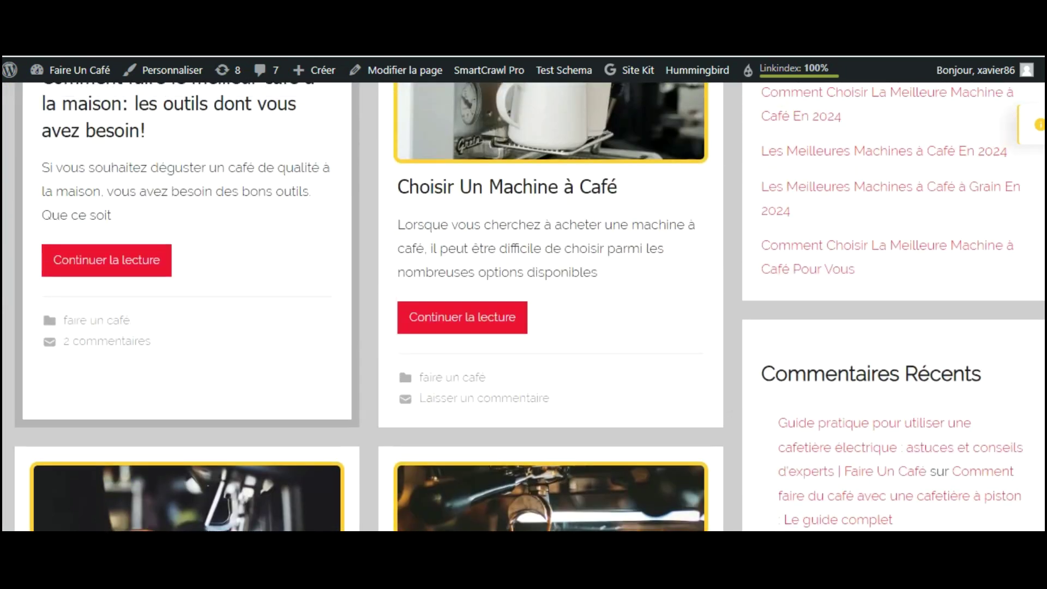
scroll(523, 305, "up", 4)
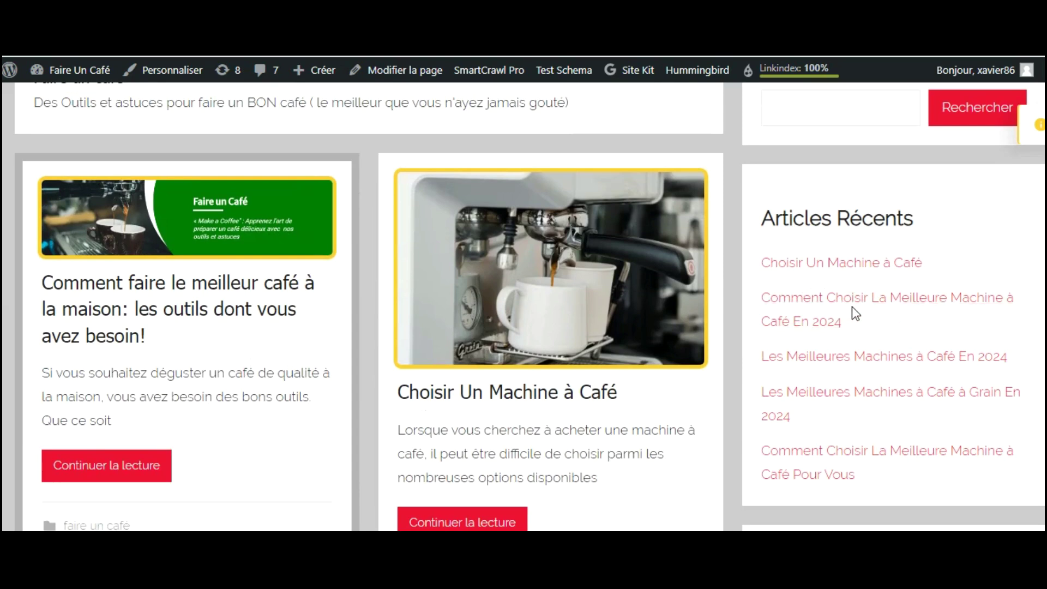
scroll(523, 306, "down", 3)
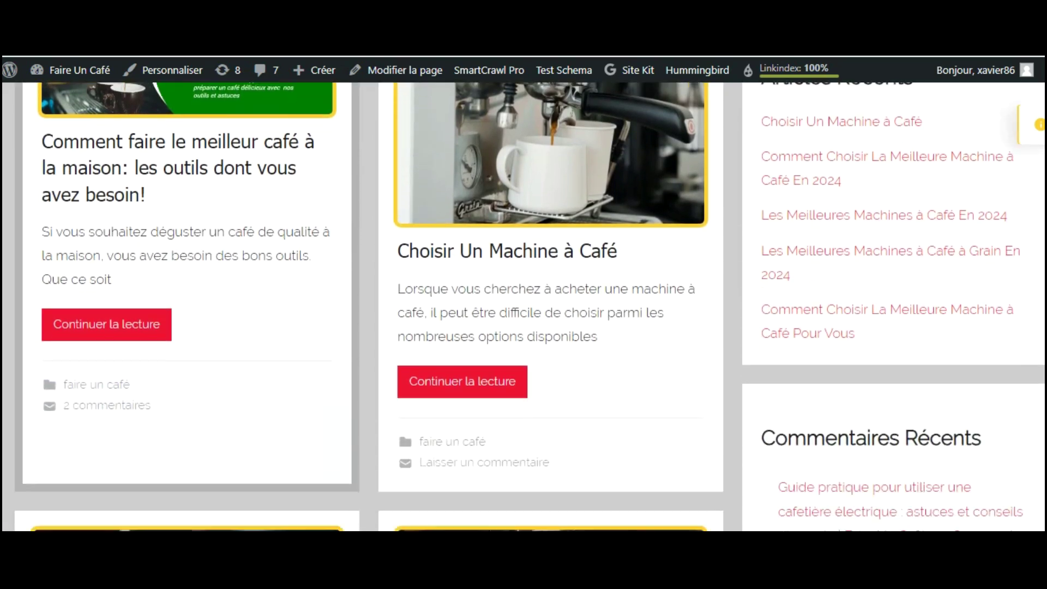
scroll(523, 306, "down", 2)
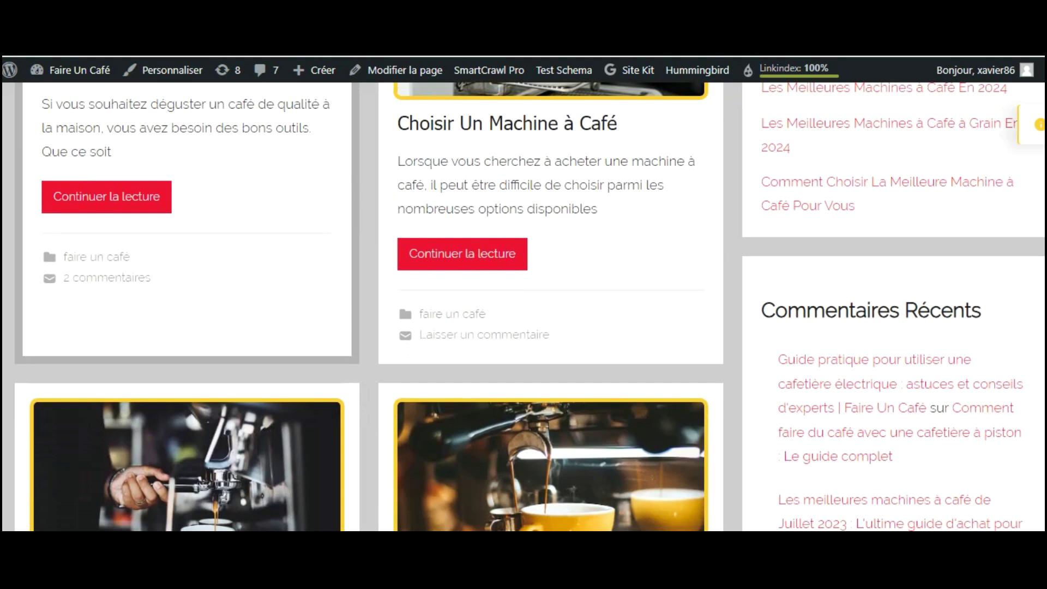
scroll(523, 306, "down", 4)
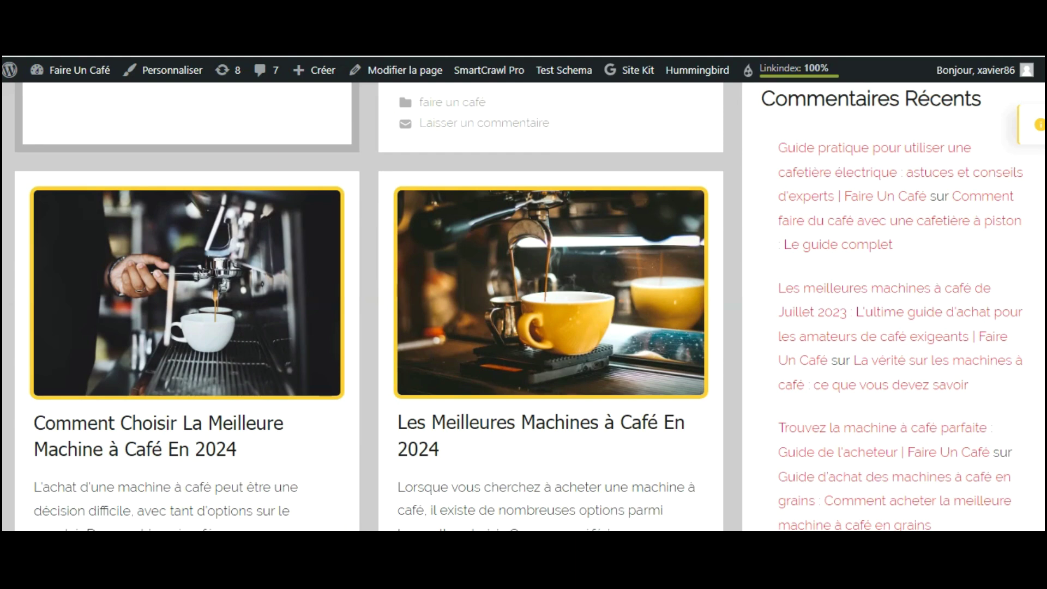
scroll(938, 294, "down", 4)
scroll(523, 305, "down", 8)
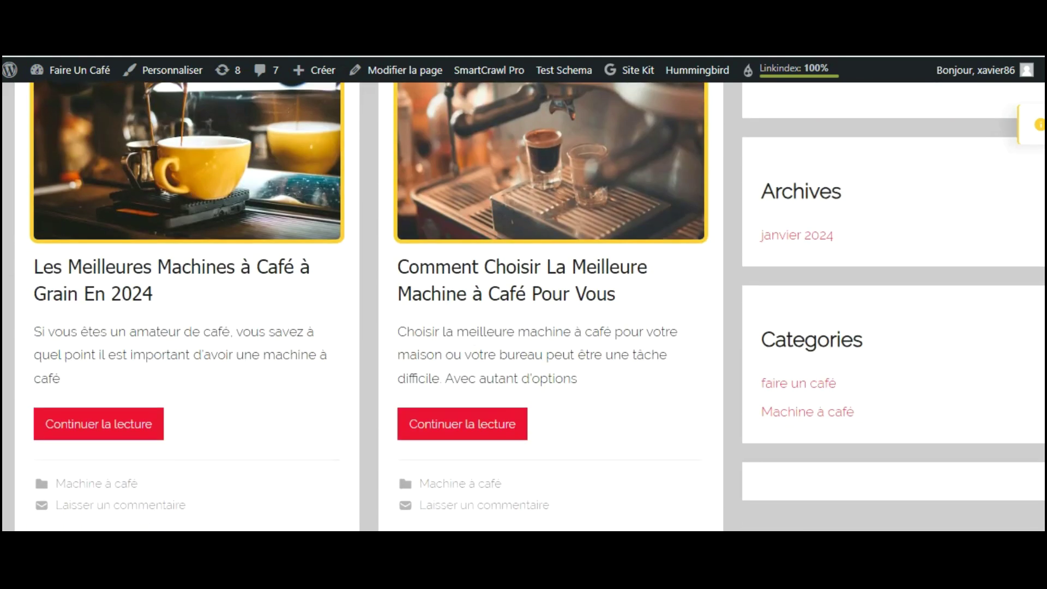
Step: Open the post "Comment Choisir La Meilleure Machine à Café Pour Vous" and examine its Amazon product promotions and article text
left_click(493, 275)
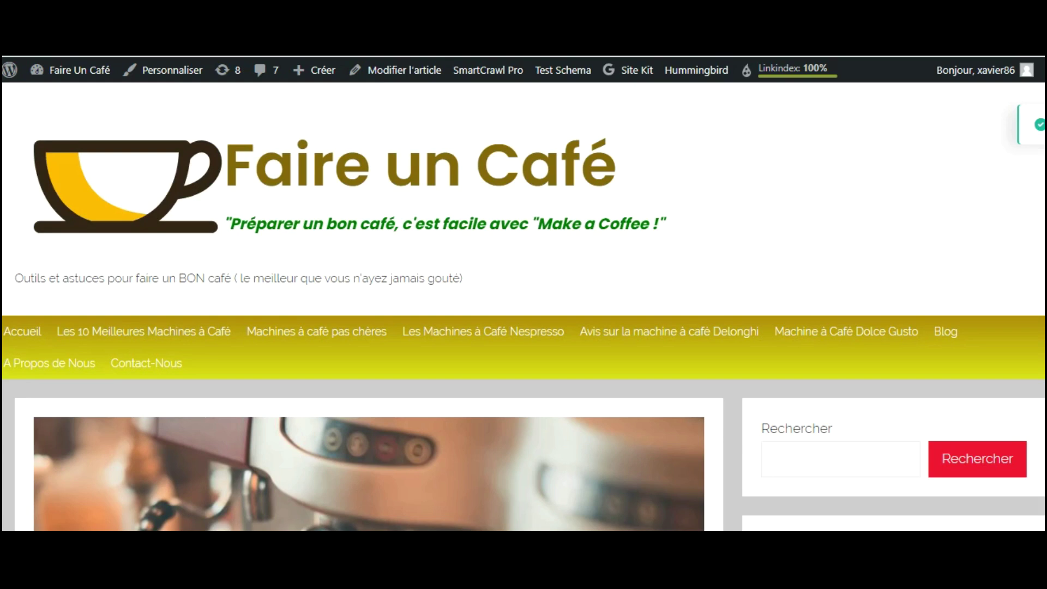
scroll(523, 306, "down", 15)
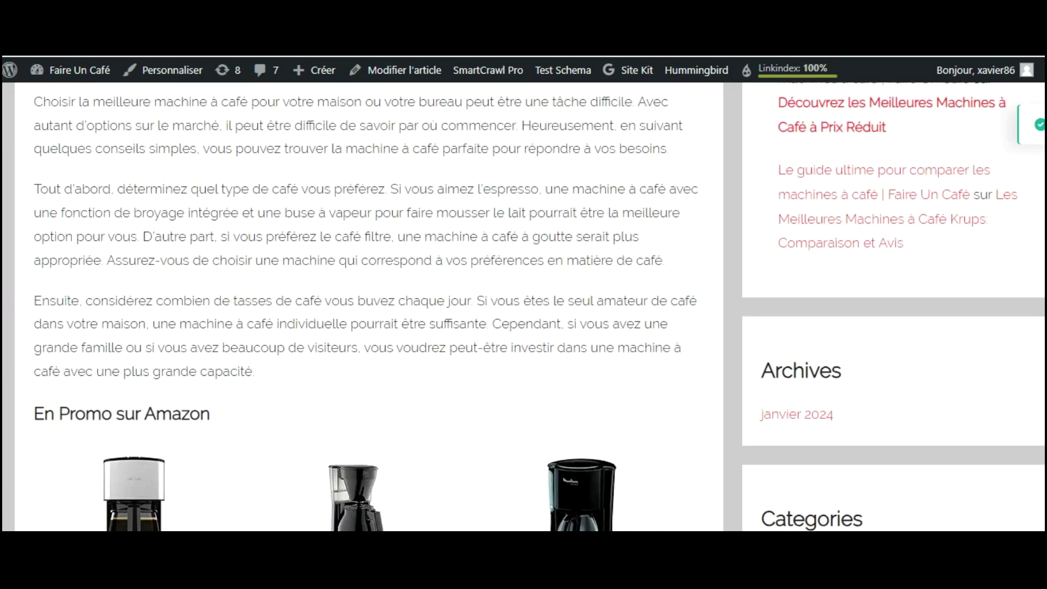
scroll(523, 305, "down", 1)
scroll(523, 305, "up", 4)
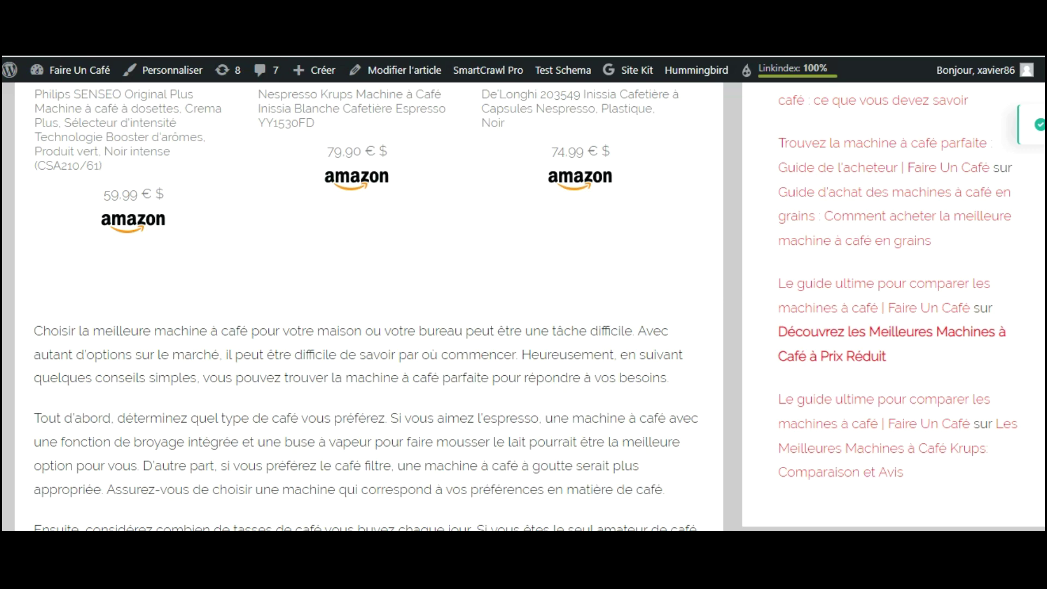
scroll(528, 306, "up", 6)
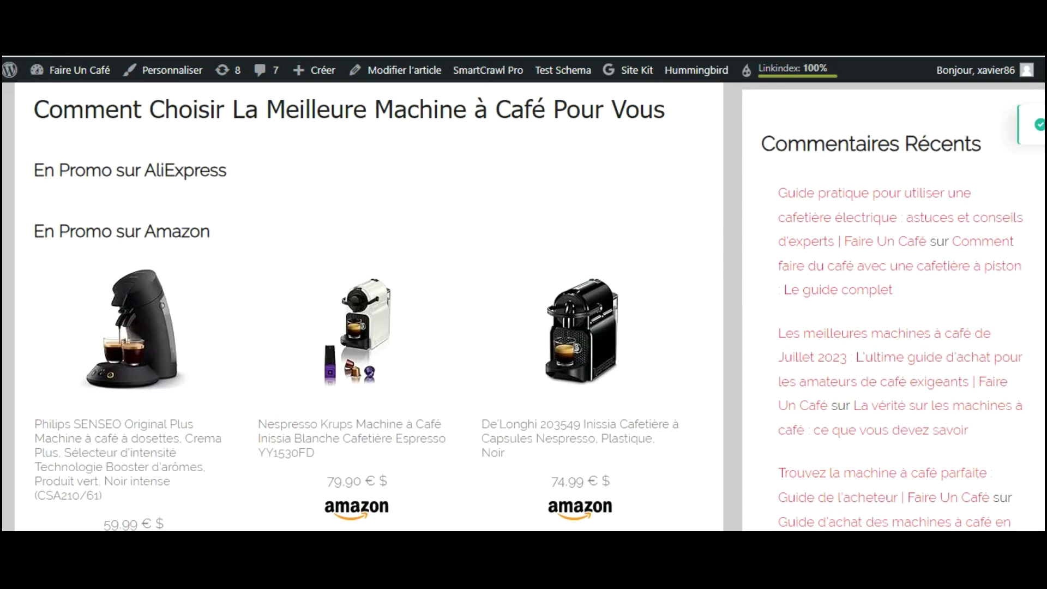
scroll(528, 307, "down", 2)
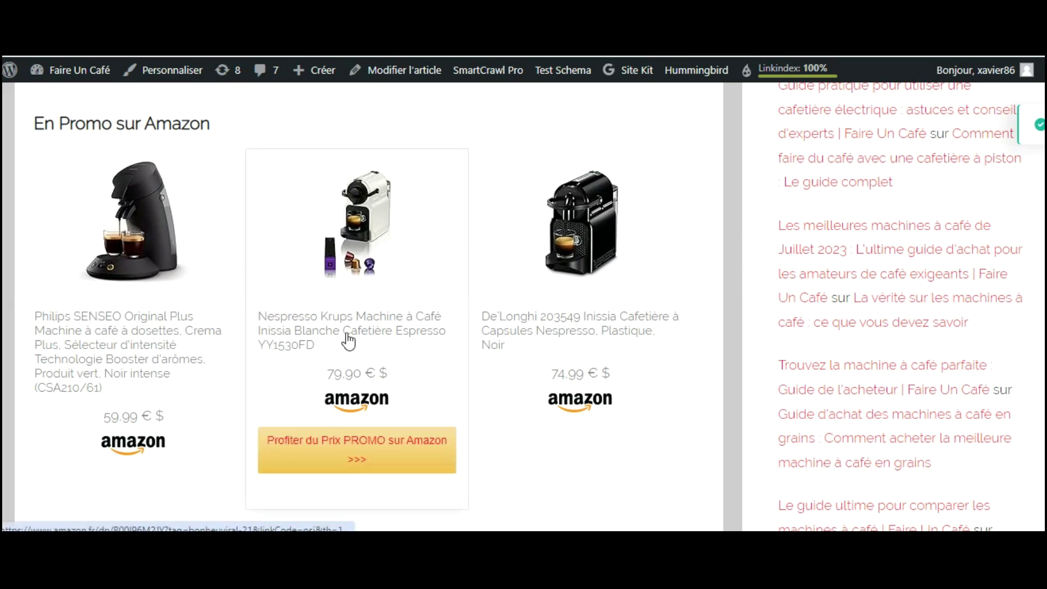
mouse_move(425, 343)
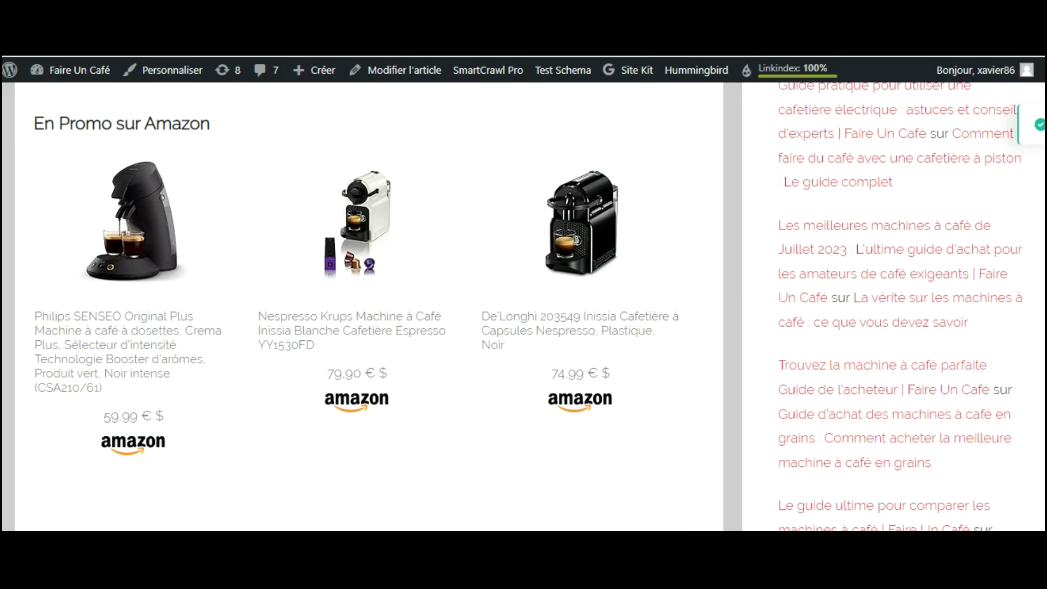
scroll(529, 306, "down", 3)
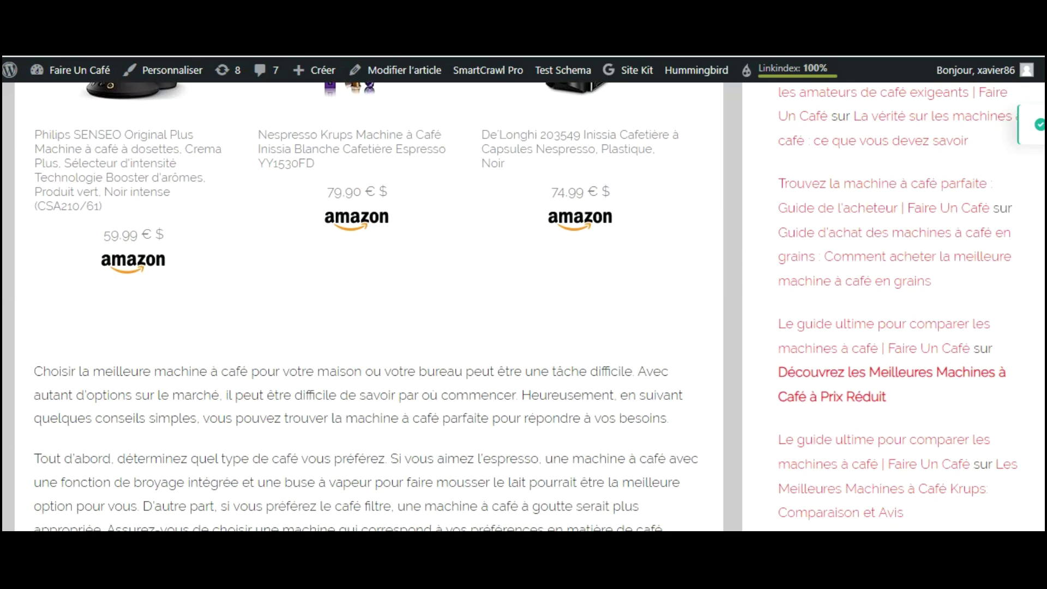
scroll(524, 305, "down", 20)
scroll(368, 306, "down", 15)
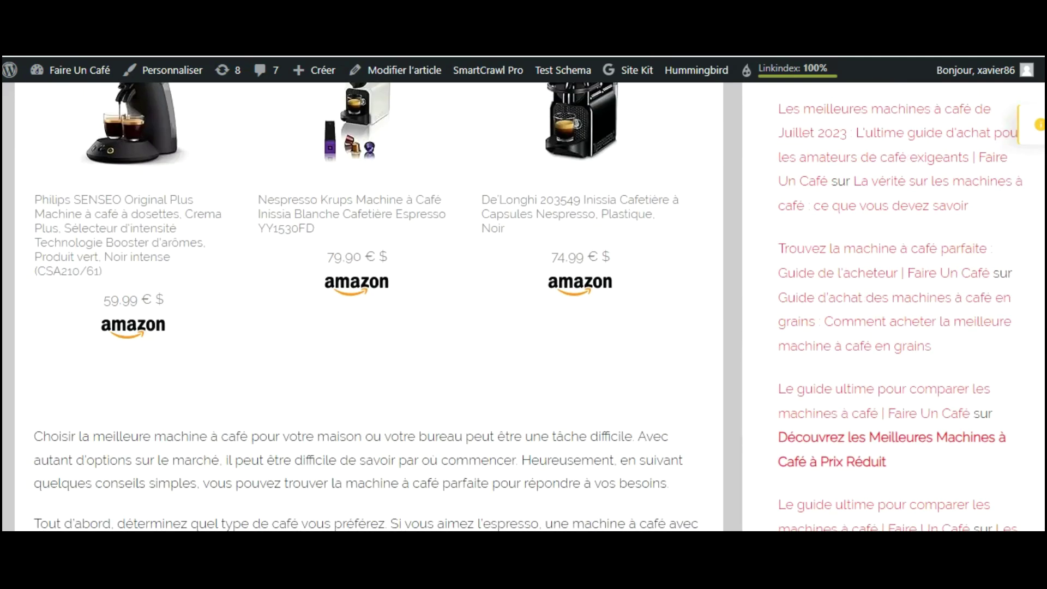
scroll(369, 306, "up", 10)
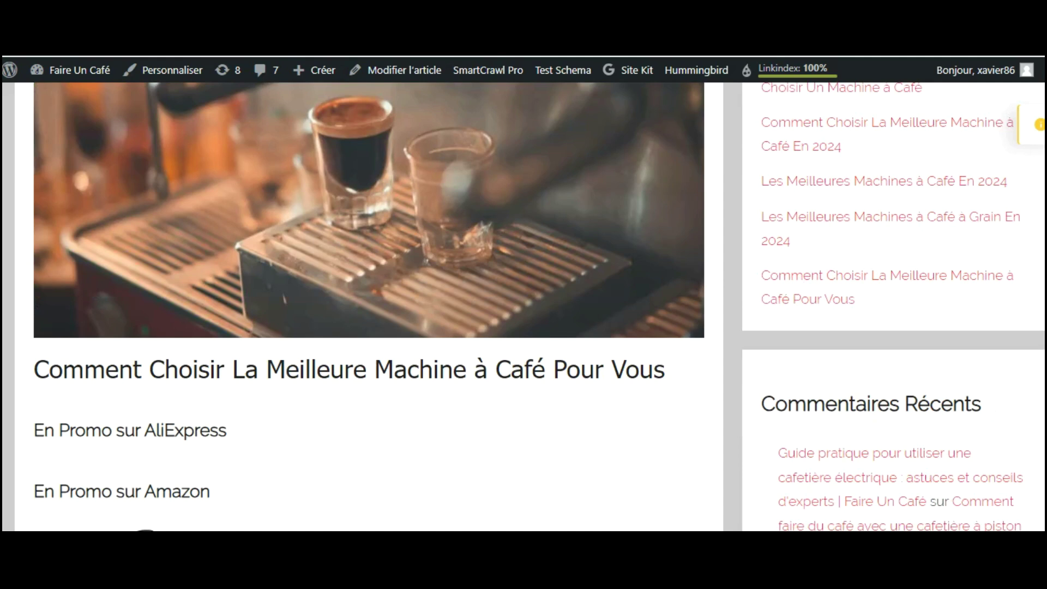
scroll(368, 305, "down", 15)
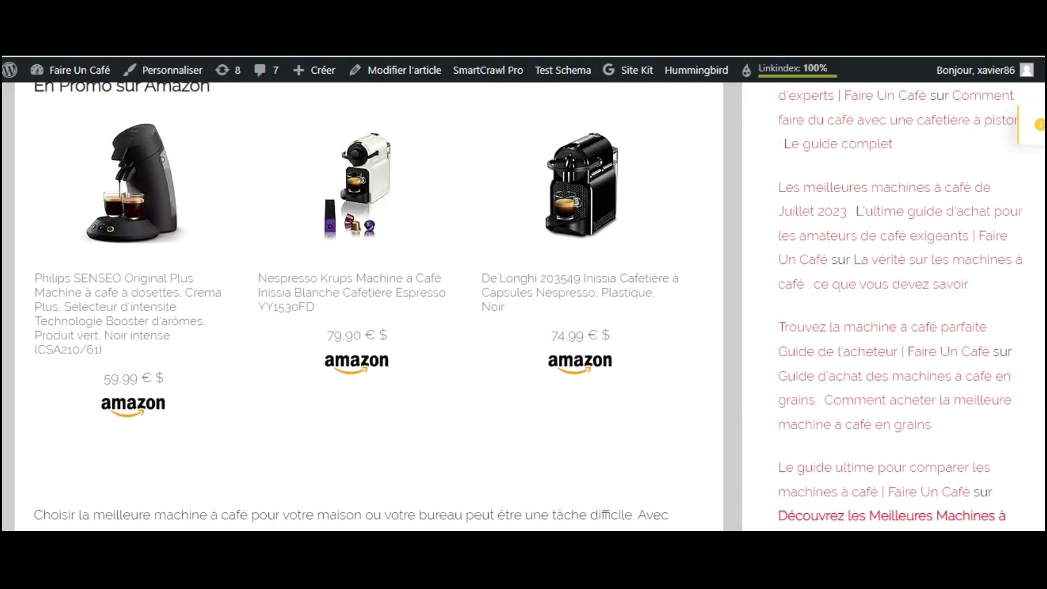
Step: Examine the remaining article text through to its closing Amazon promotions, post category and links to the previous and next articles
scroll(368, 306, "up", 4)
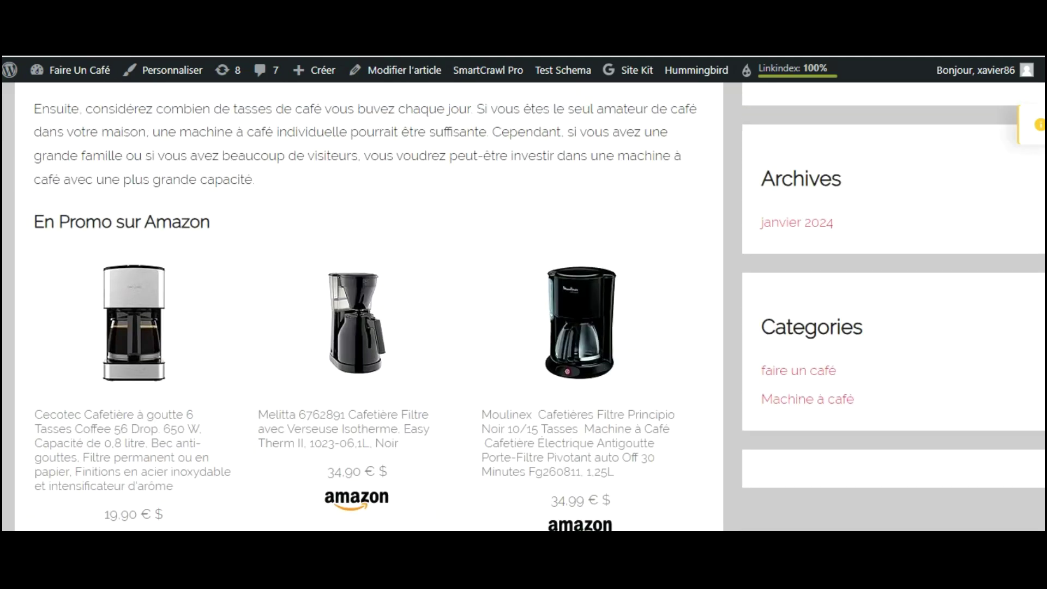
scroll(368, 305, "down", 2)
scroll(369, 305, "down", 15)
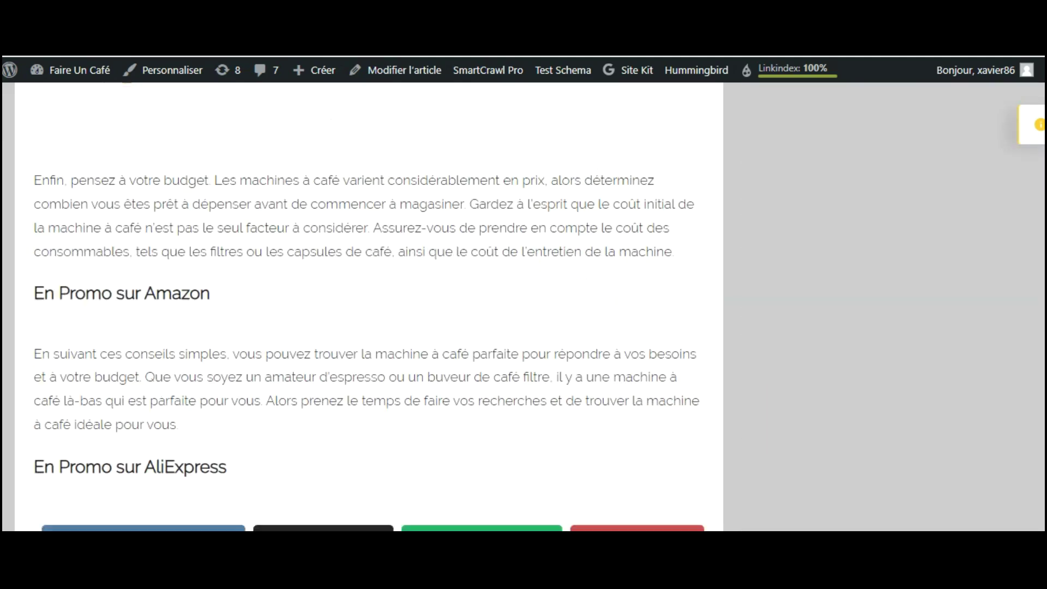
scroll(368, 305, "down", 8)
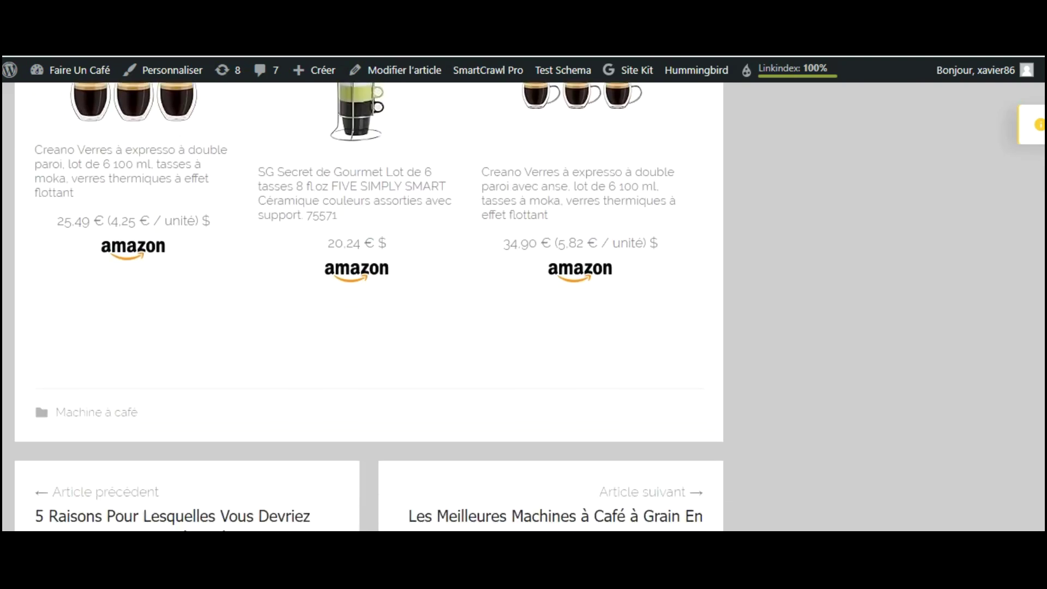
scroll(368, 305, "down", 1)
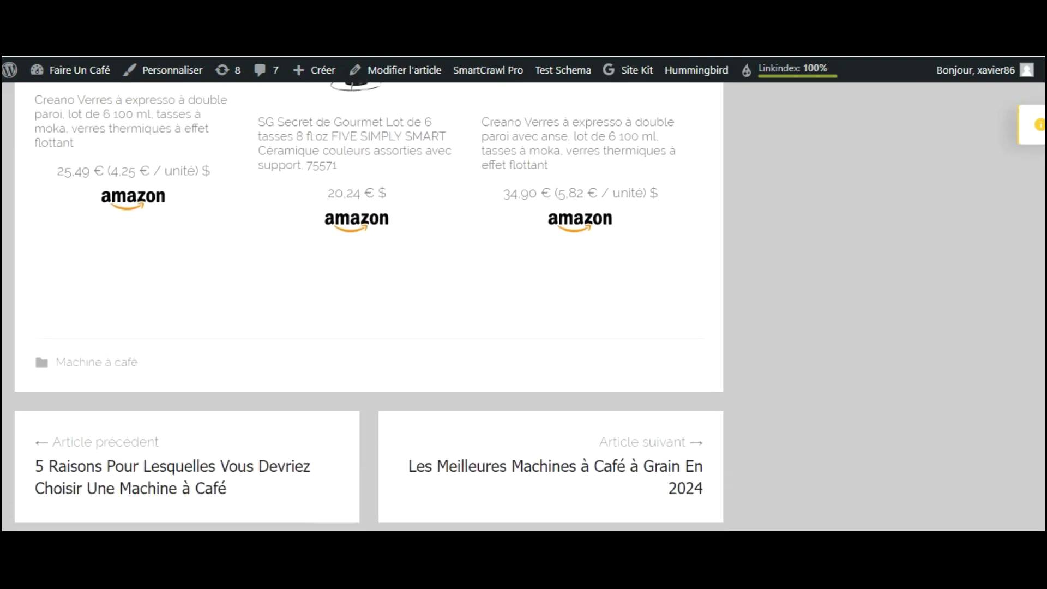
Step: Recheck the article from its end back to the title, reviewing how the Amazon and AliExpress promotion blocks are placed between paragraphs
scroll(369, 305, "up", 15)
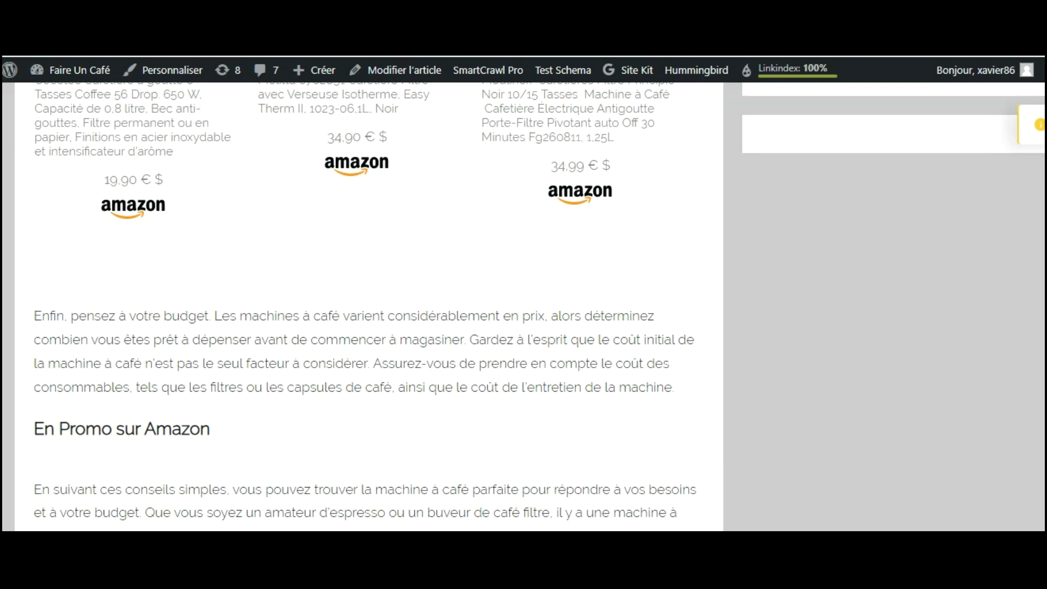
scroll(360, 305, "up", 5)
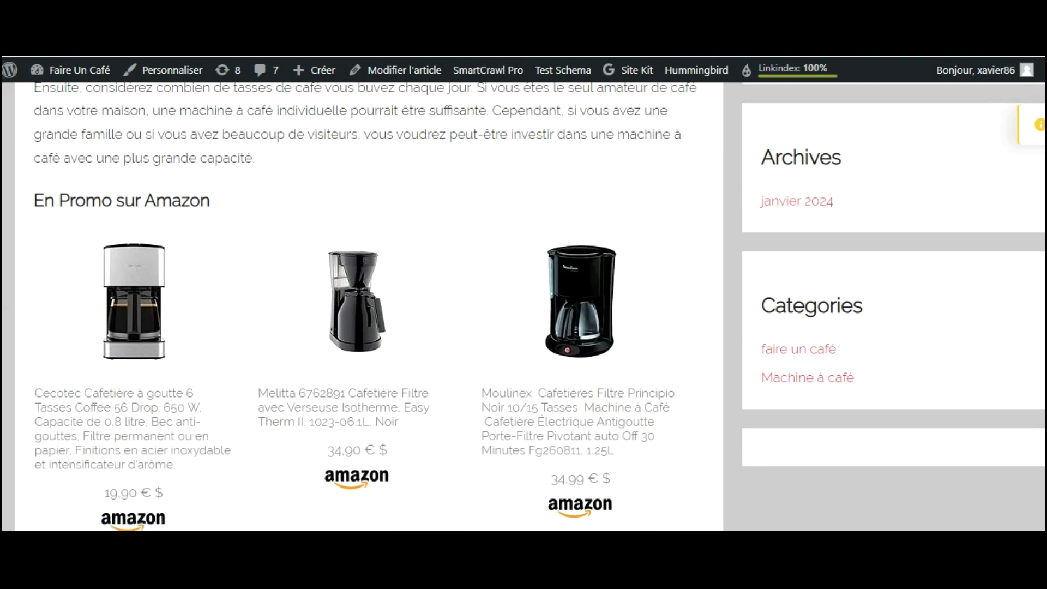
scroll(524, 306, "up", 10)
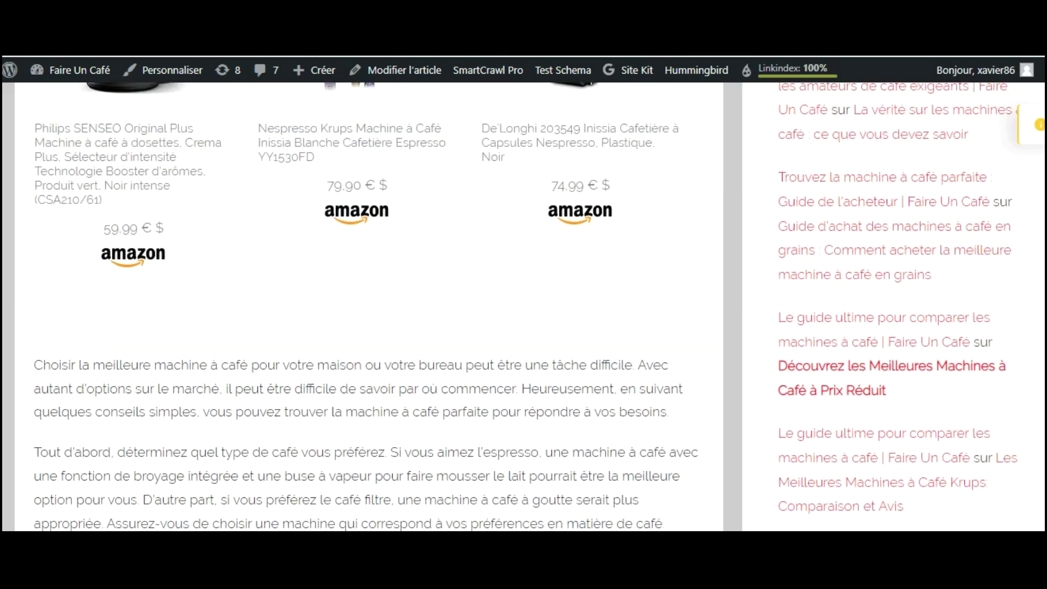
scroll(524, 306, "up", 3)
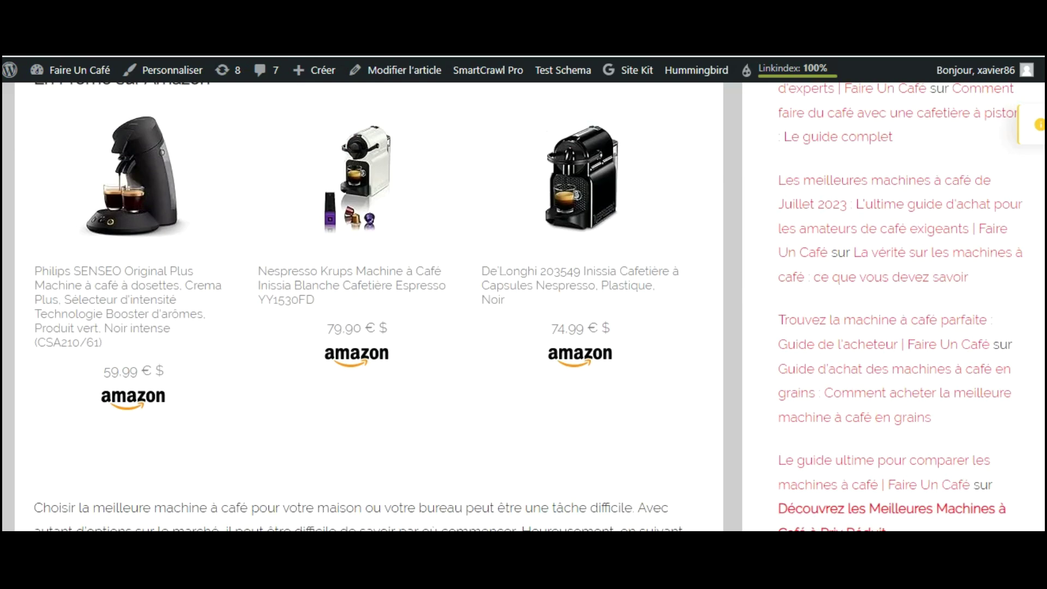
scroll(360, 305, "up", 5)
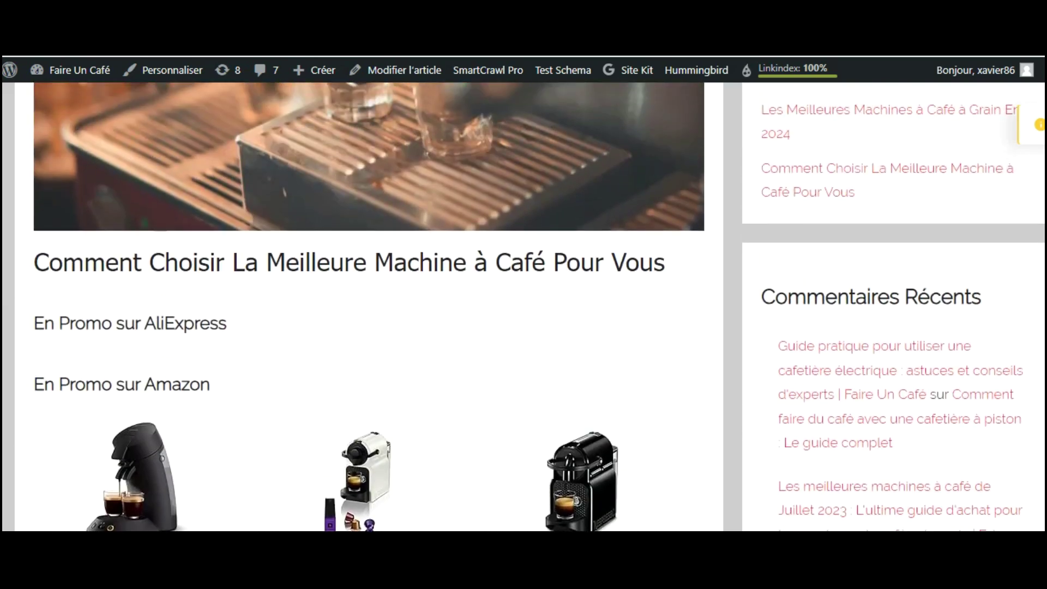
scroll(359, 306, "up", 5)
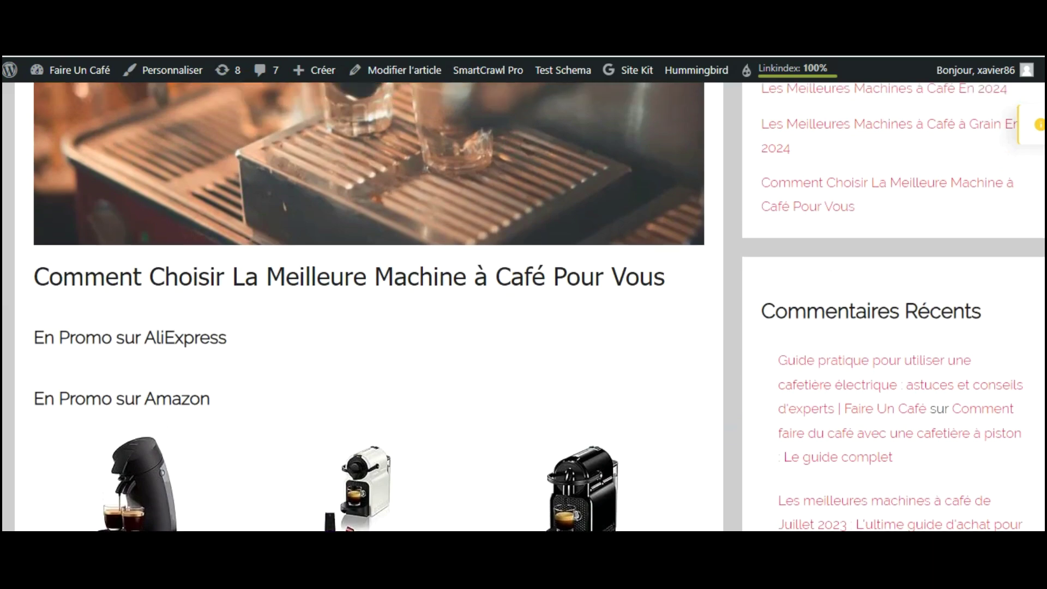
scroll(360, 305, "down", 5)
scroll(360, 306, "down", 10)
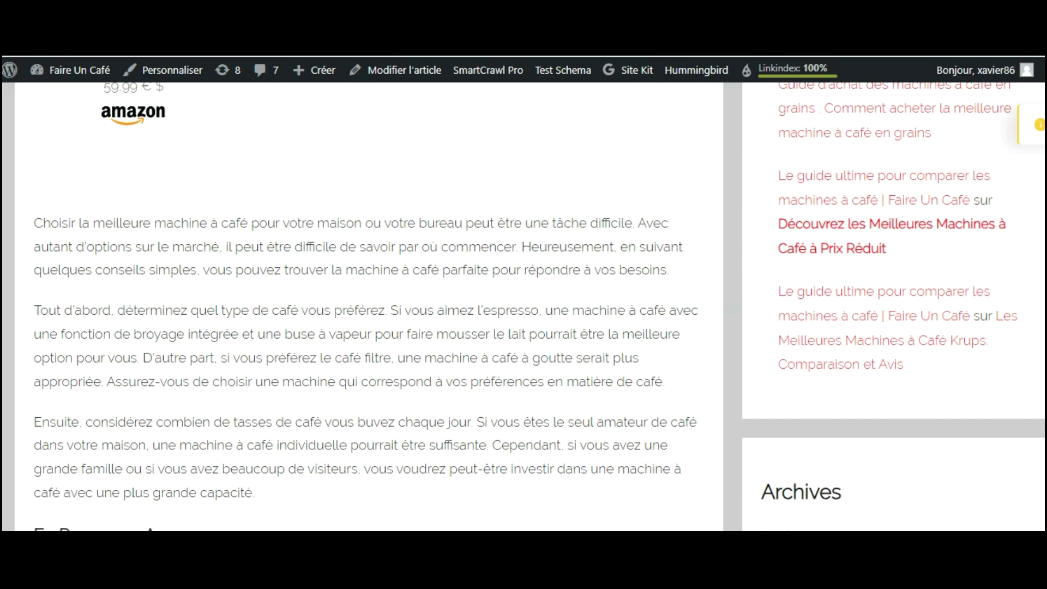
scroll(523, 305, "up", 10)
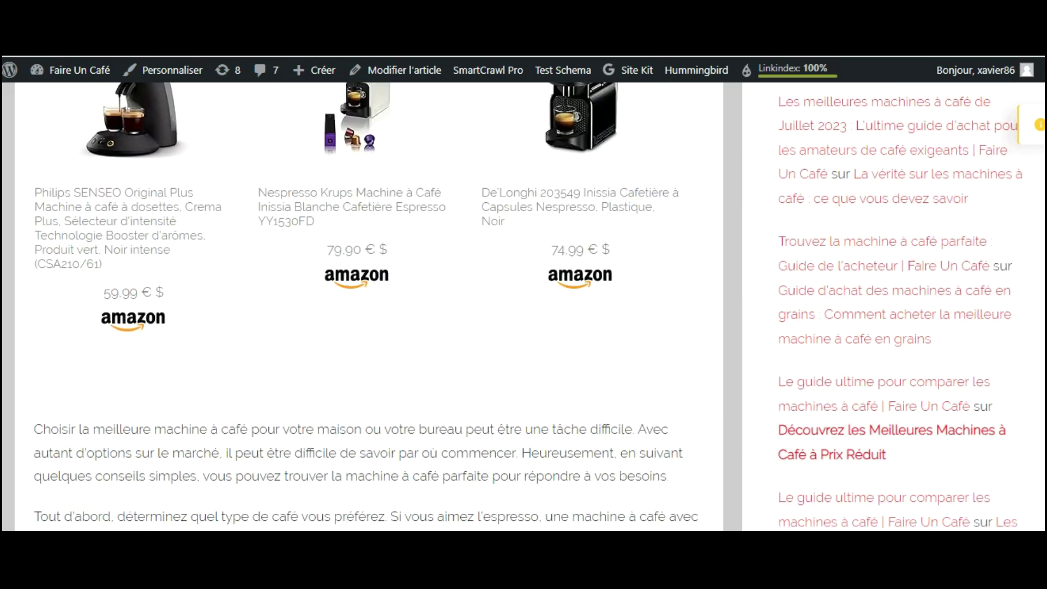